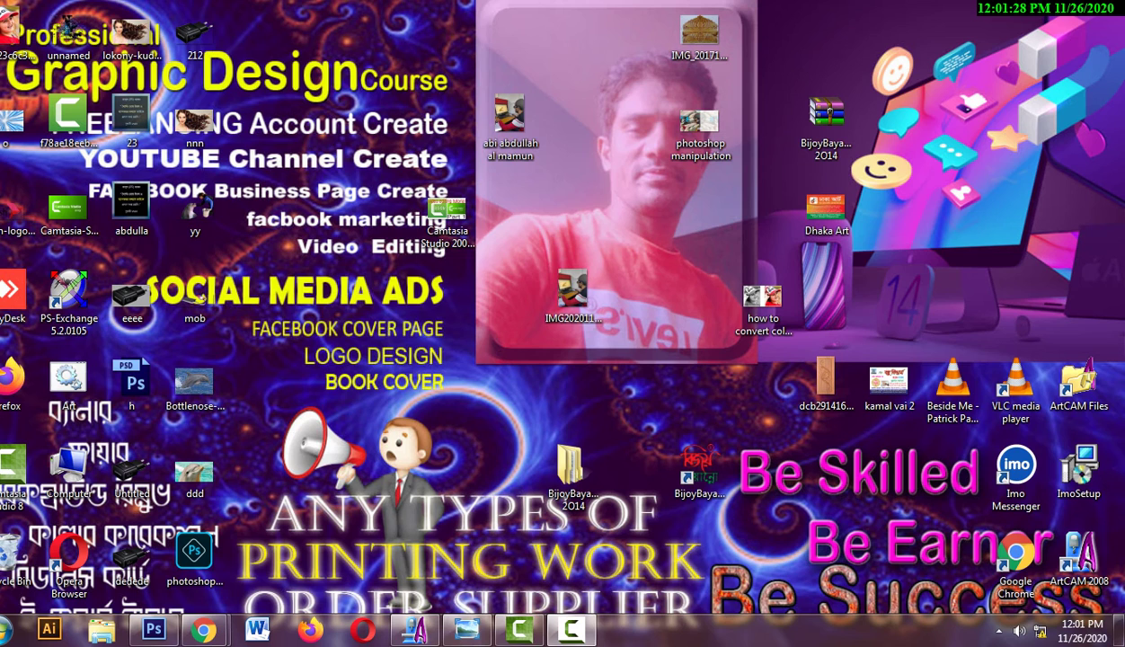
# - Refresh the desktop and move the photoshop manipulation shortcut above Dhaka Art
pyautogui.rightClick(628, 210)
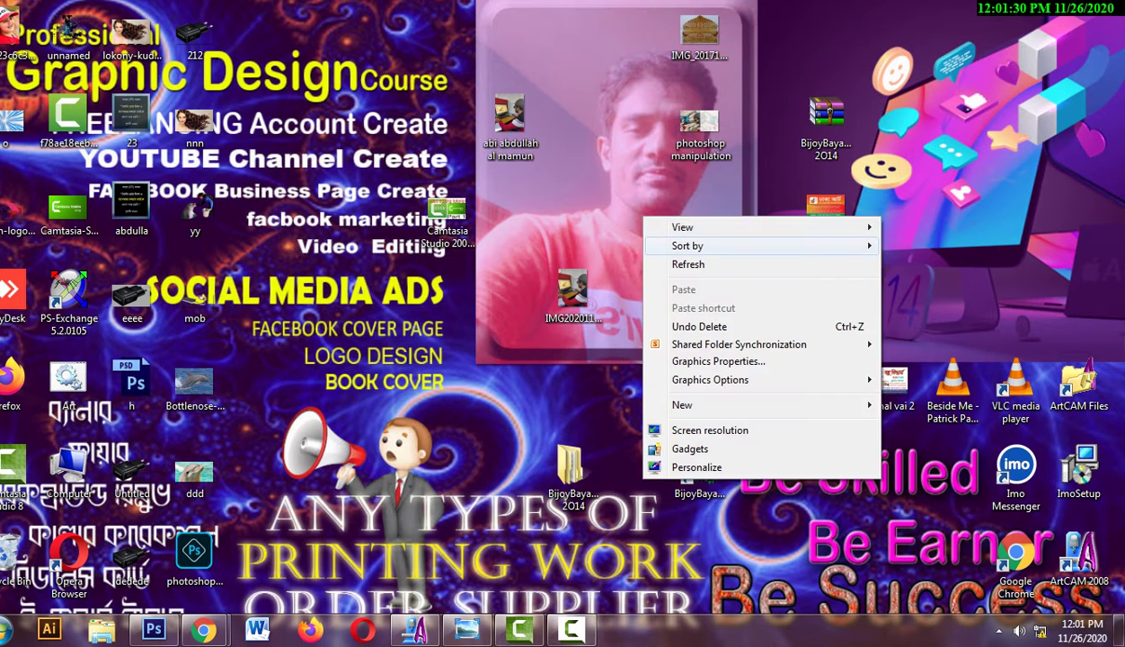
pyautogui.click(654, 256)
pyautogui.moveTo(700, 124); pyautogui.dragTo(825, 215)
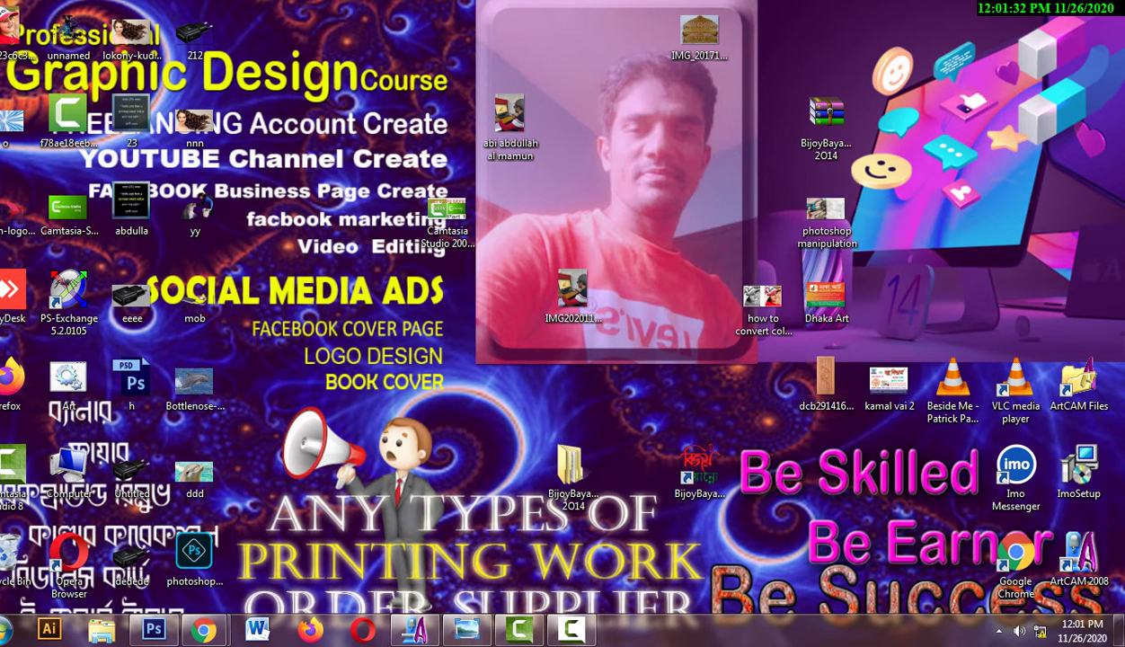
# - Open the nnn picture in Windows Photo Viewer
pyautogui.rightClick(611, 144)
pyautogui.click(633, 192)
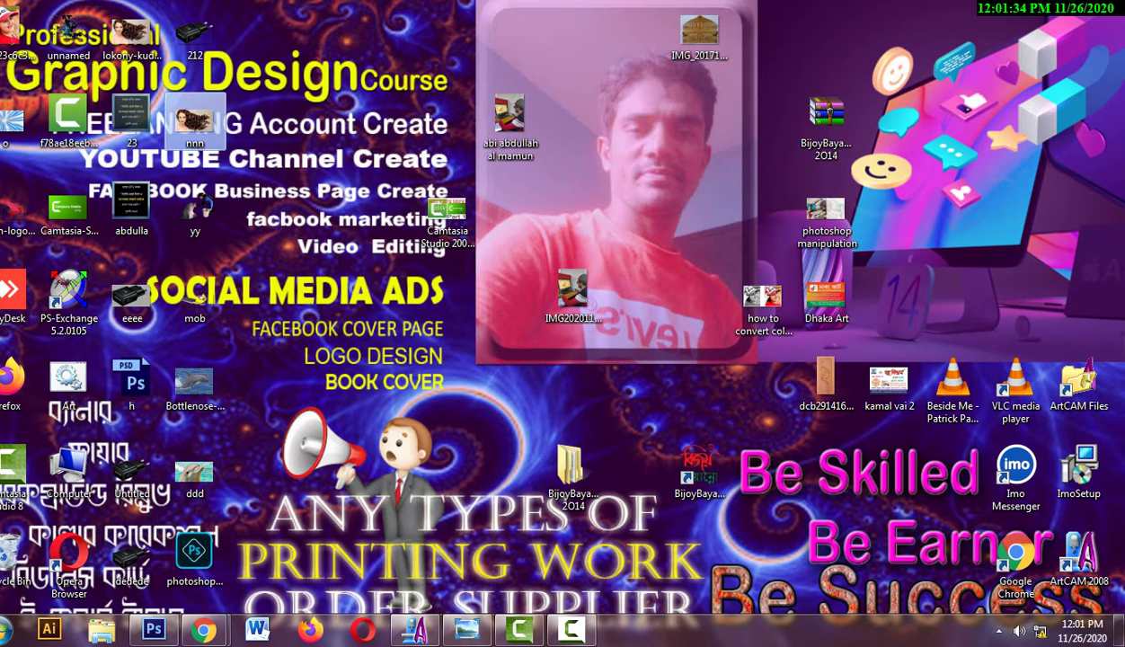
pyautogui.doubleClick(193, 122)
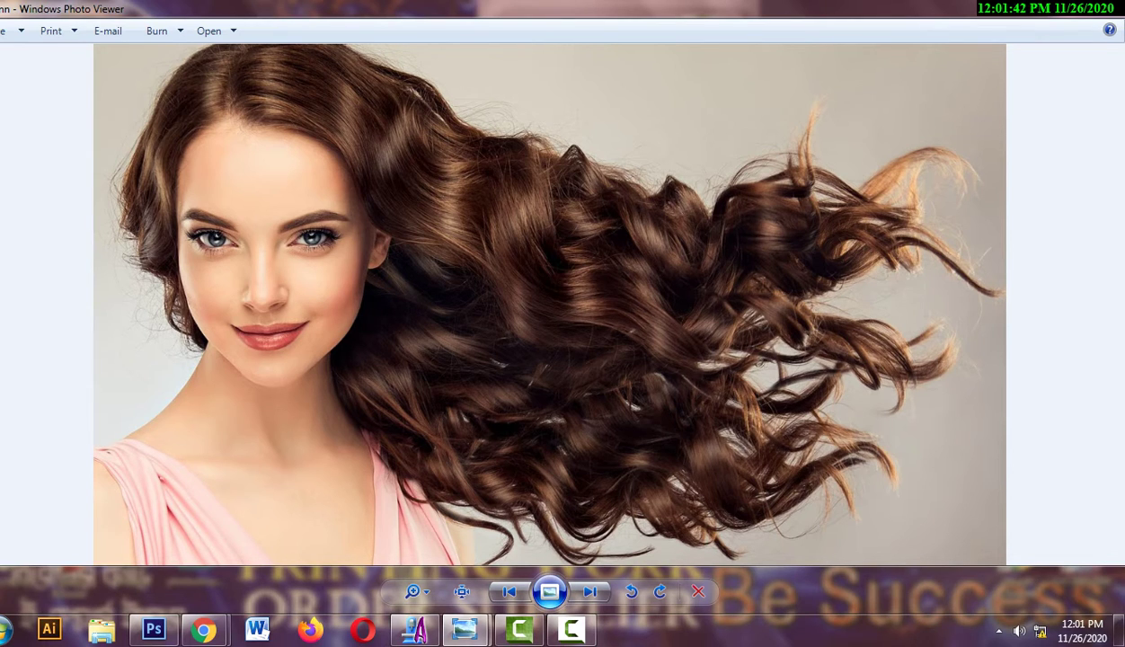
# - Zoom well into the nnn photo with the magnifier slider
pyautogui.click(412, 592)
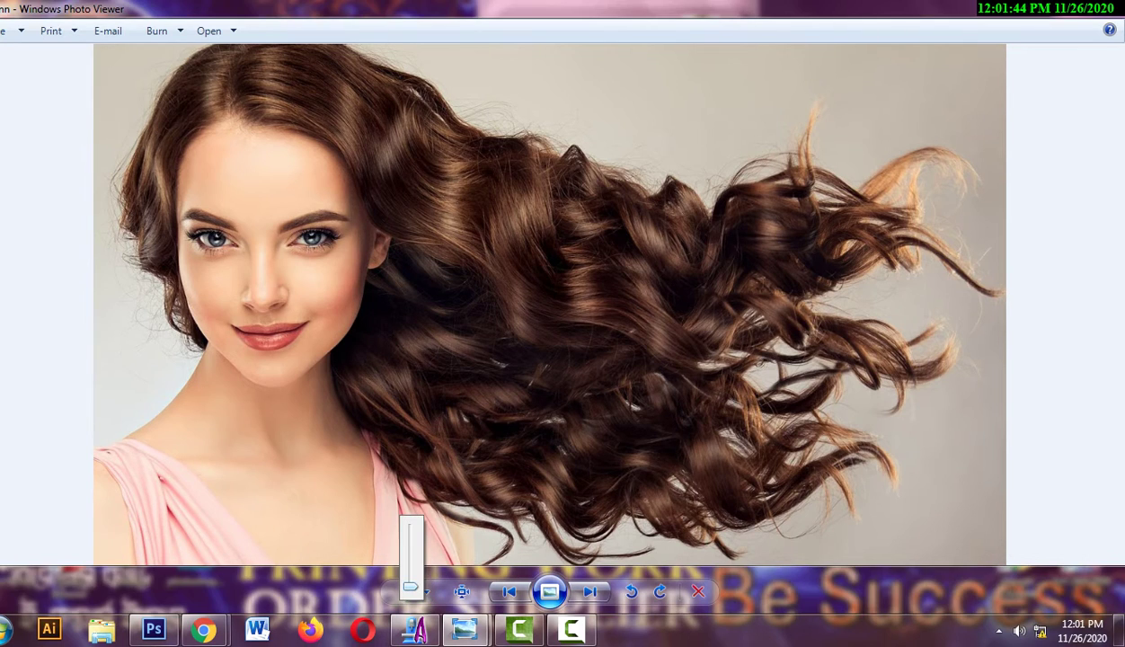
pyautogui.scroll(1, 413, 576)
pyautogui.click(412, 591)
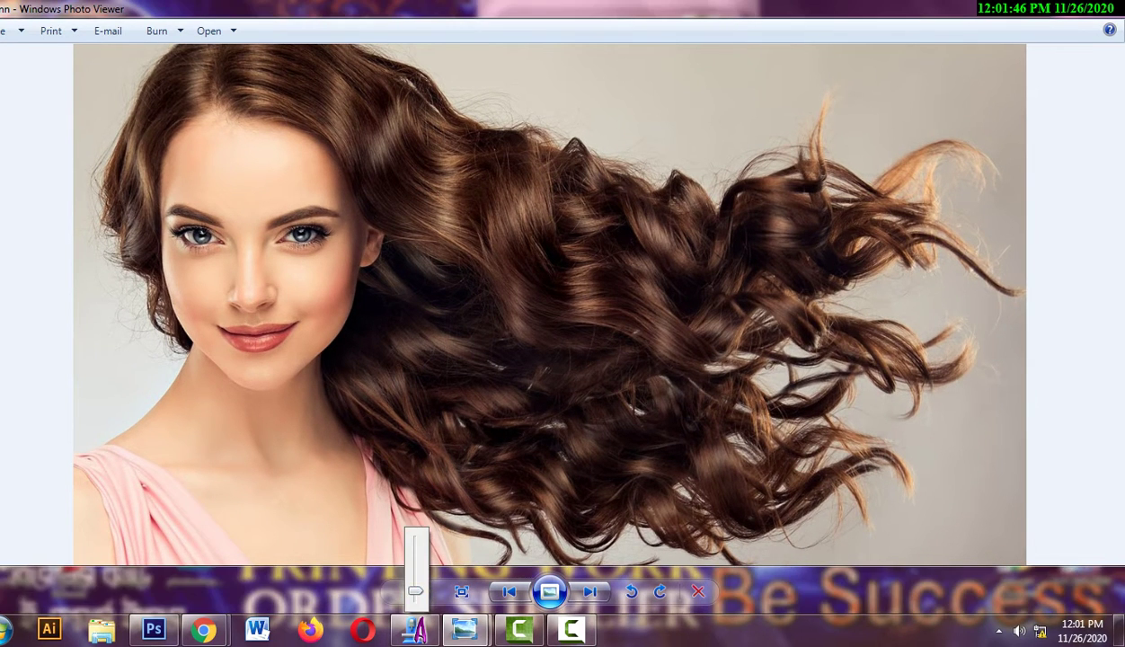
pyautogui.scroll(1, 413, 575)
pyautogui.click(413, 592)
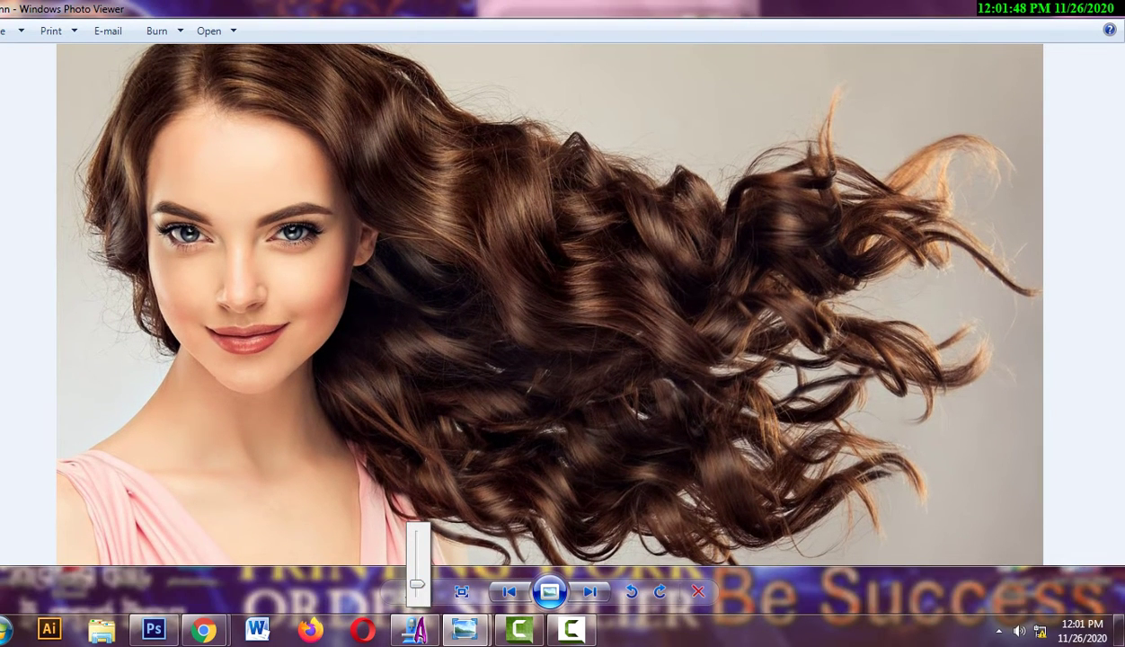
pyautogui.scroll(1, 414, 575)
pyautogui.click(413, 592)
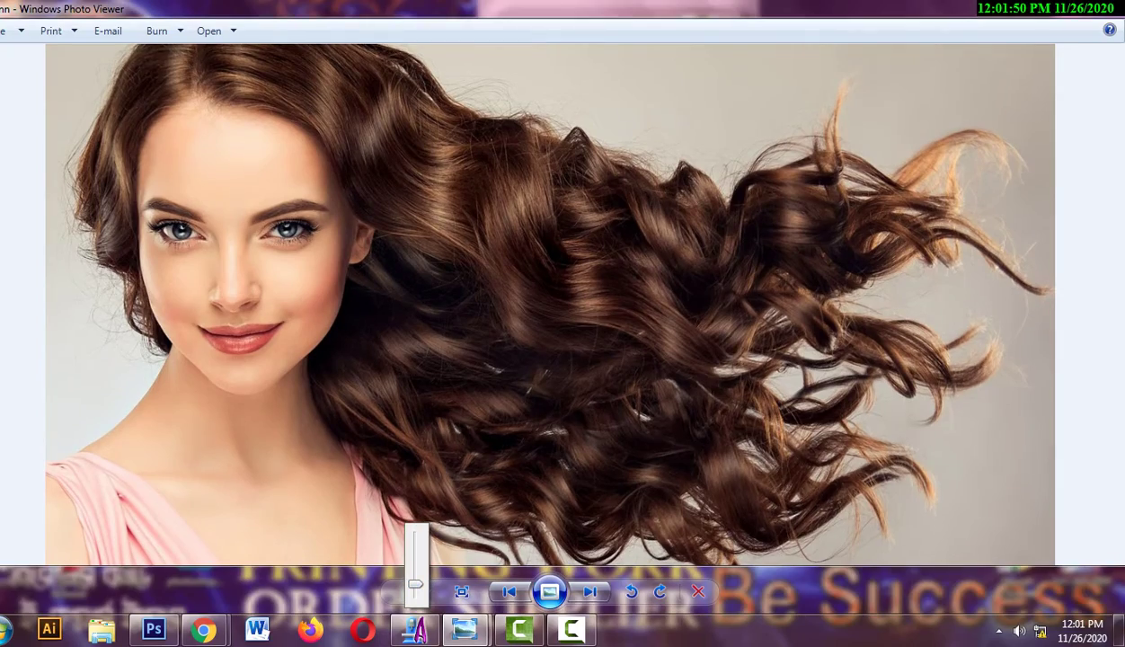
pyautogui.scroll(1, 415, 579)
pyautogui.scroll(1, 415, 575)
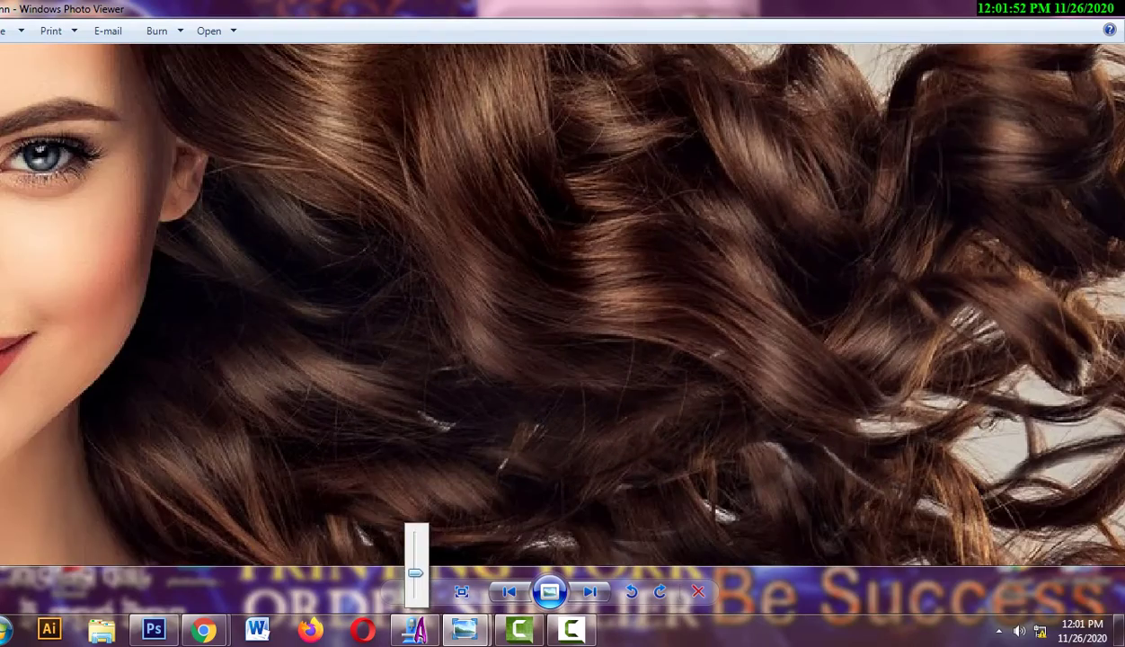
# - Pan around the curly hair edges, face and grey background above the hair
pyautogui.moveTo(643, 389); pyautogui.dragTo(270, 521)
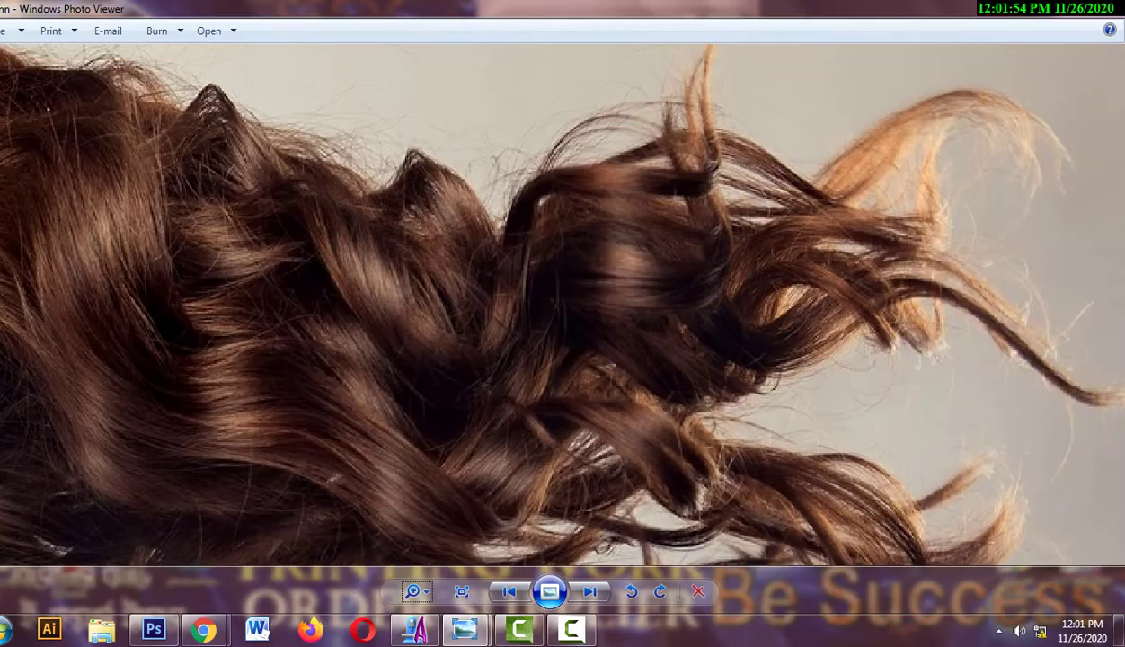
pyautogui.moveTo(270, 431); pyautogui.dragTo(288, 512)
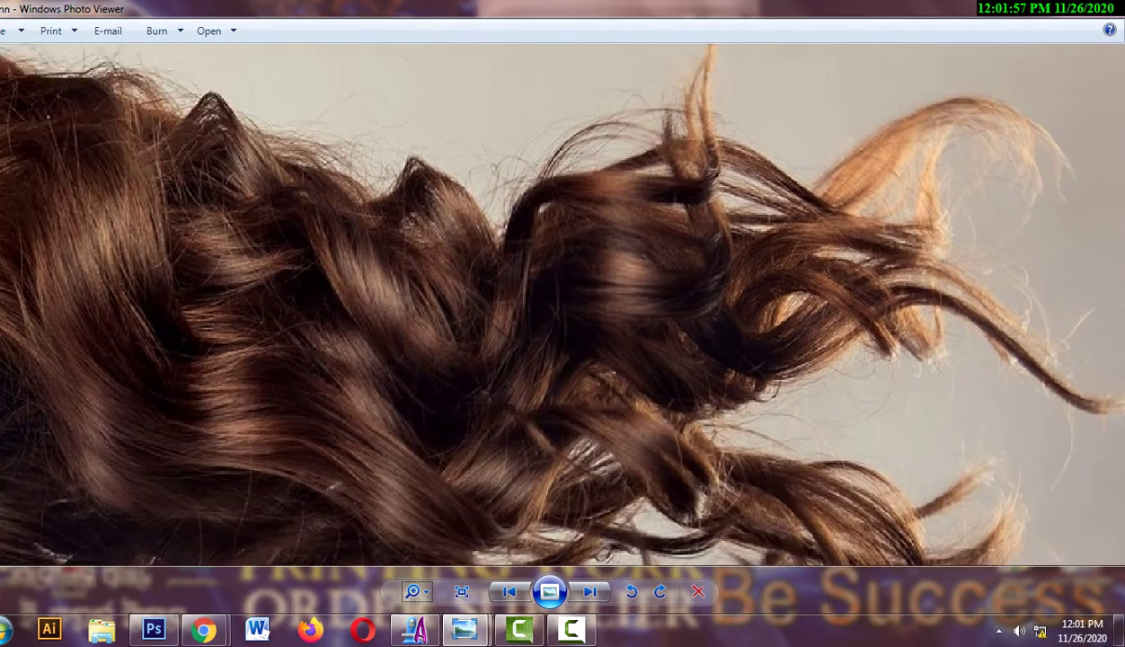
pyautogui.moveTo(558, 404); pyautogui.dragTo(539, 179)
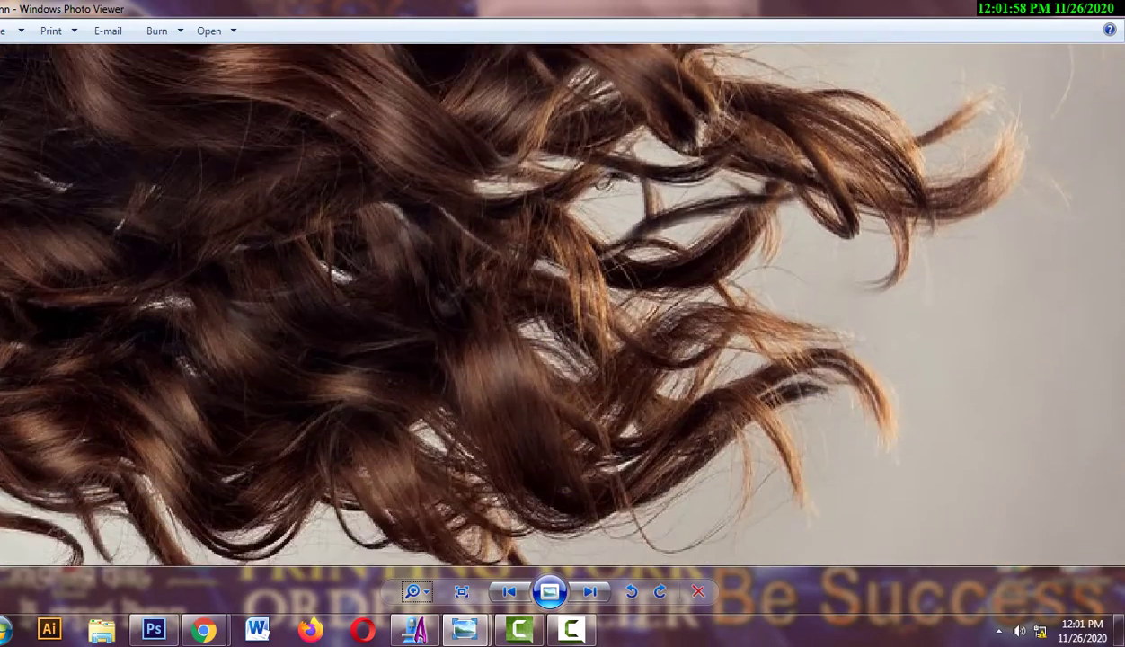
pyautogui.moveTo(359, 360); pyautogui.dragTo(629, 342)
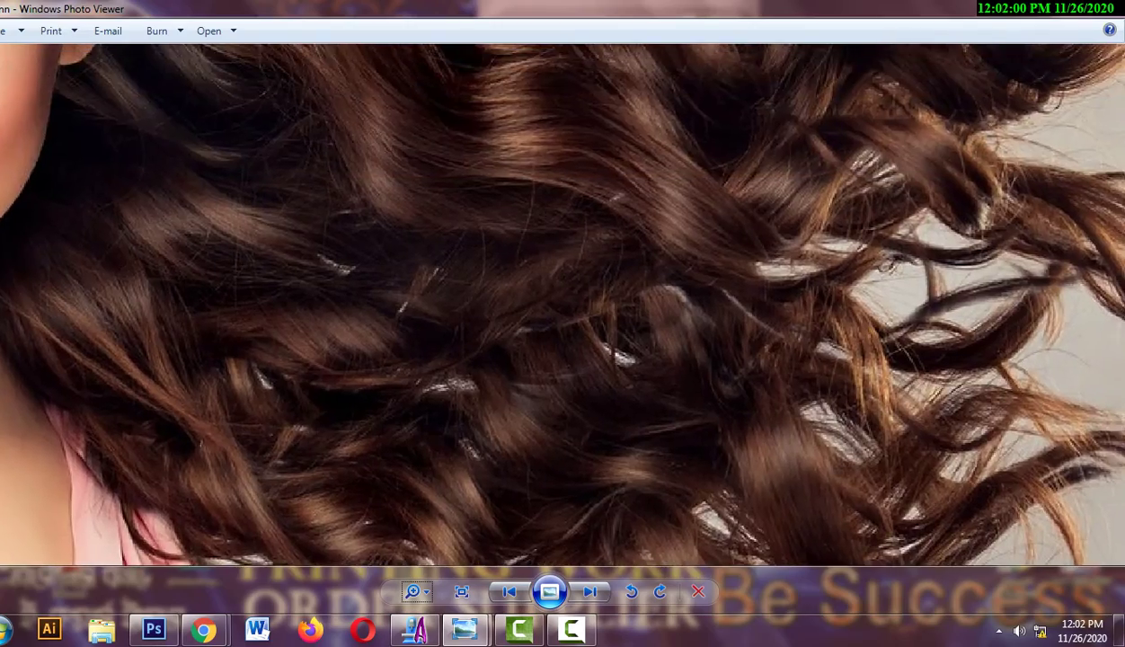
pyautogui.moveTo(537, 324); pyautogui.dragTo(629, 503)
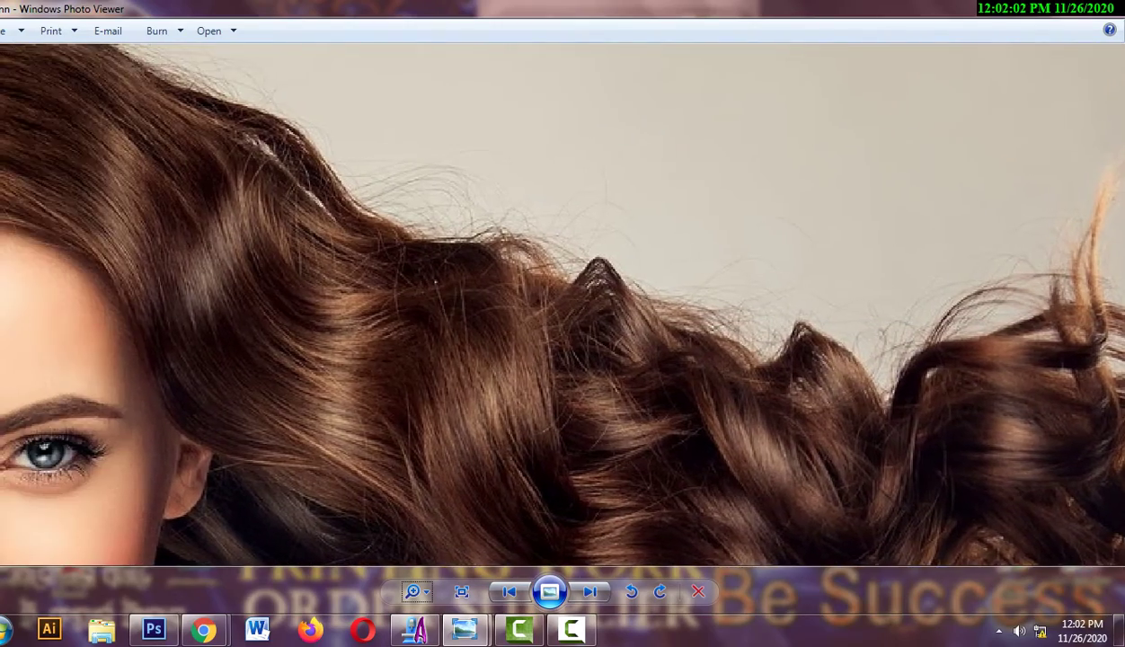
pyautogui.moveTo(629, 360); pyautogui.dragTo(359, 270)
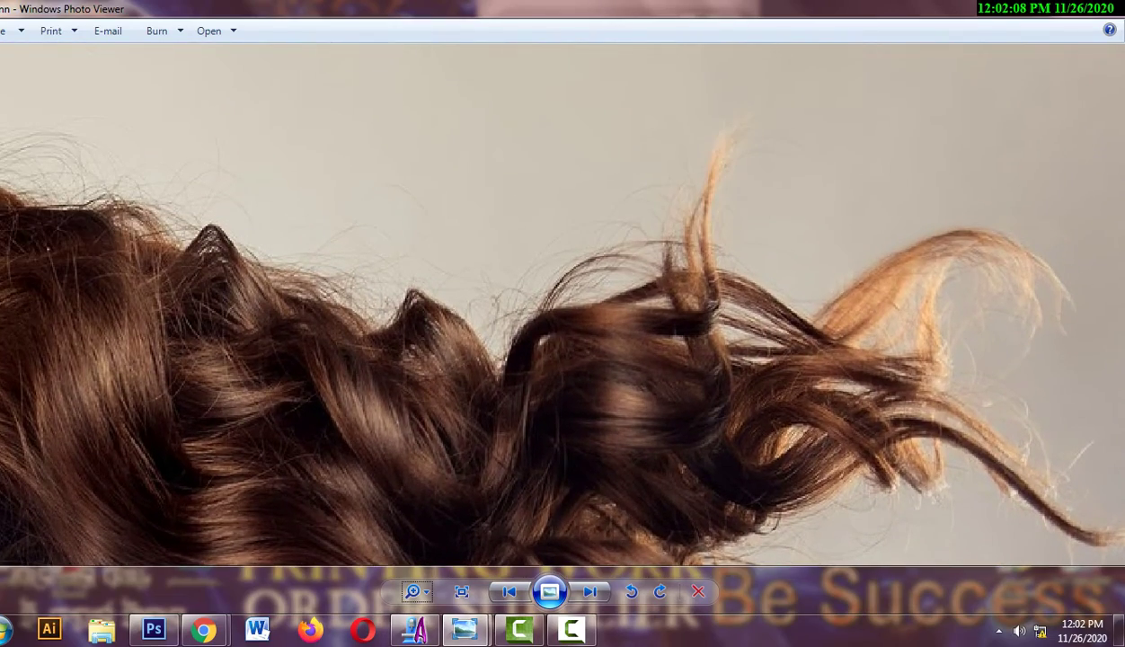
# - Open nnn.jpg from the Desktop in Photoshop alongside the lklk.jpg park image
pyautogui.click(154, 629)
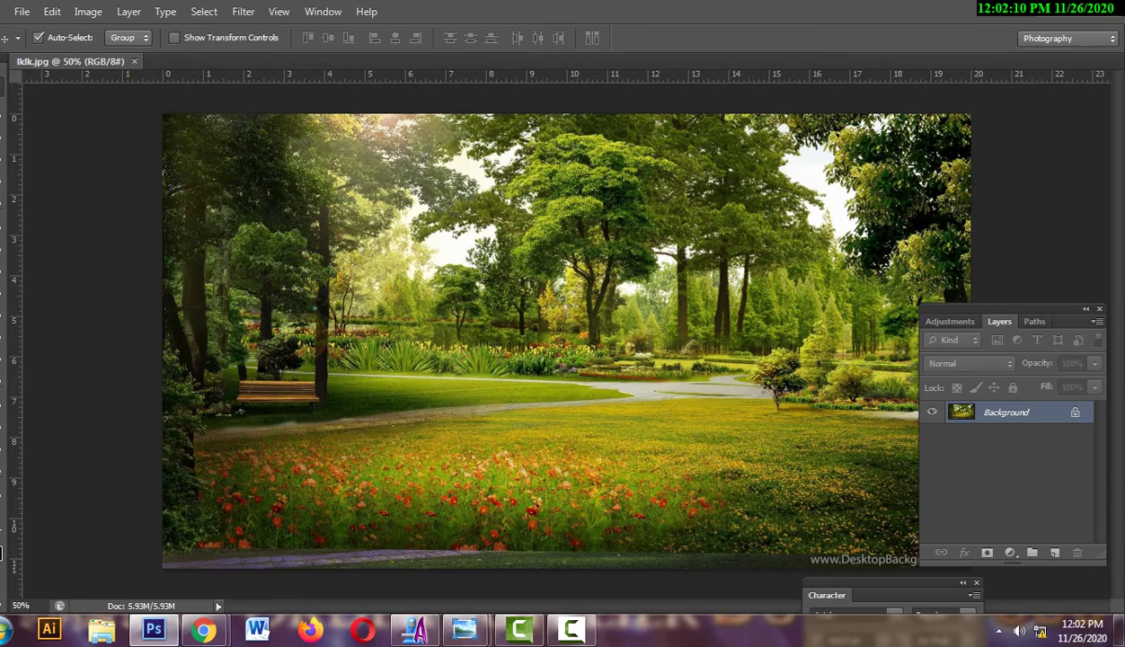
pyautogui.click(22, 11)
pyautogui.click(35, 42)
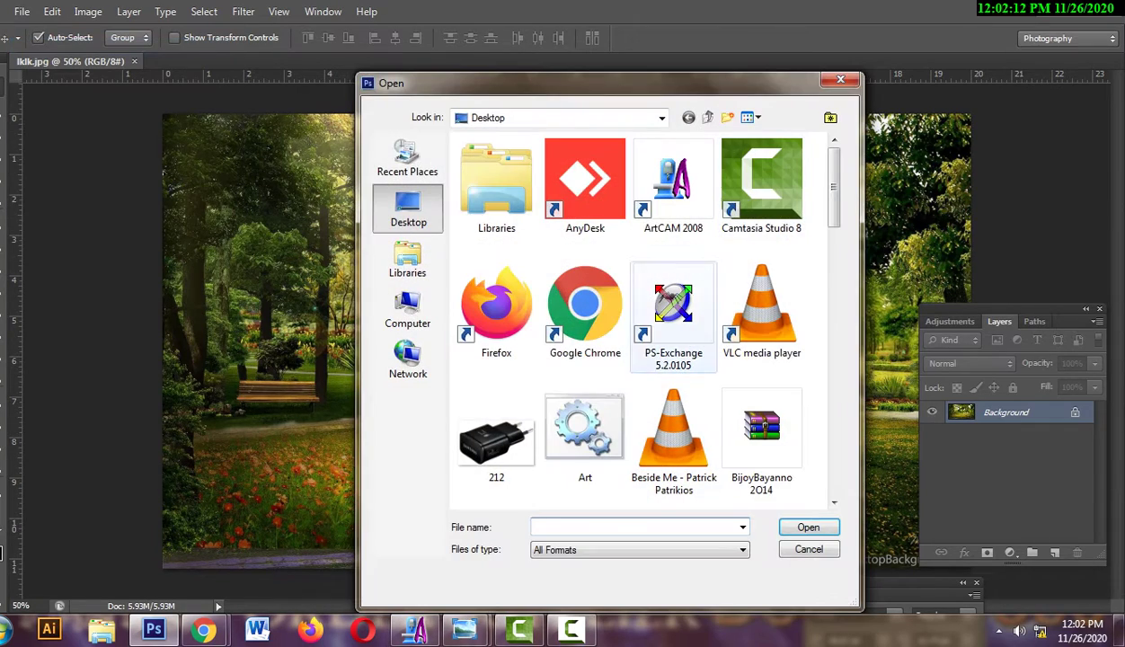
pyautogui.scroll(-4, 642, 319)
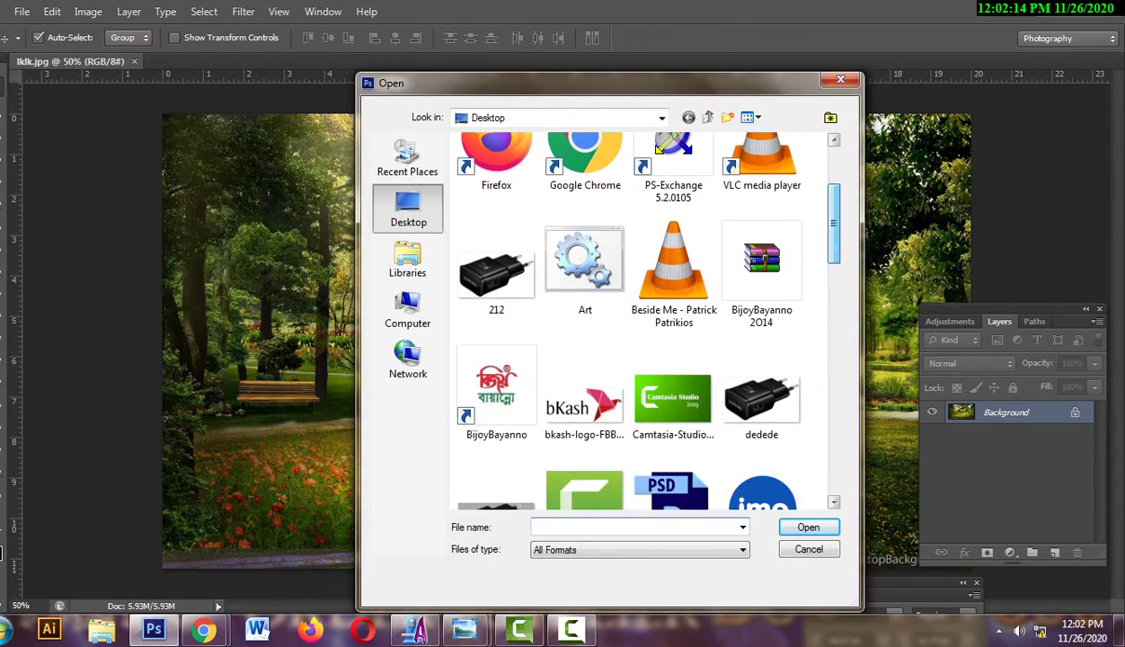
pyautogui.scroll(-1, 642, 319)
pyautogui.scroll(-2, 642, 319)
pyautogui.doubleClick(672, 270)
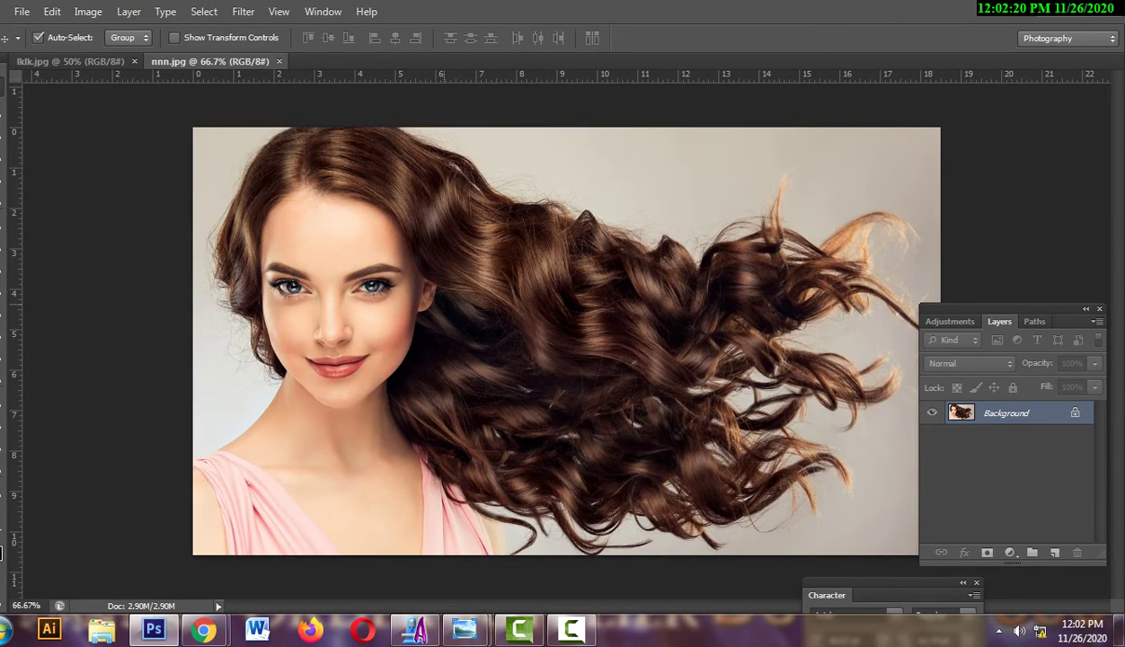
pyautogui.hotkey('ctrl', '+')
pyautogui.hotkey('ctrl', '+')
pyautogui.hotkey('ctrl', '+')
pyautogui.hotkey('ctrl', '+')
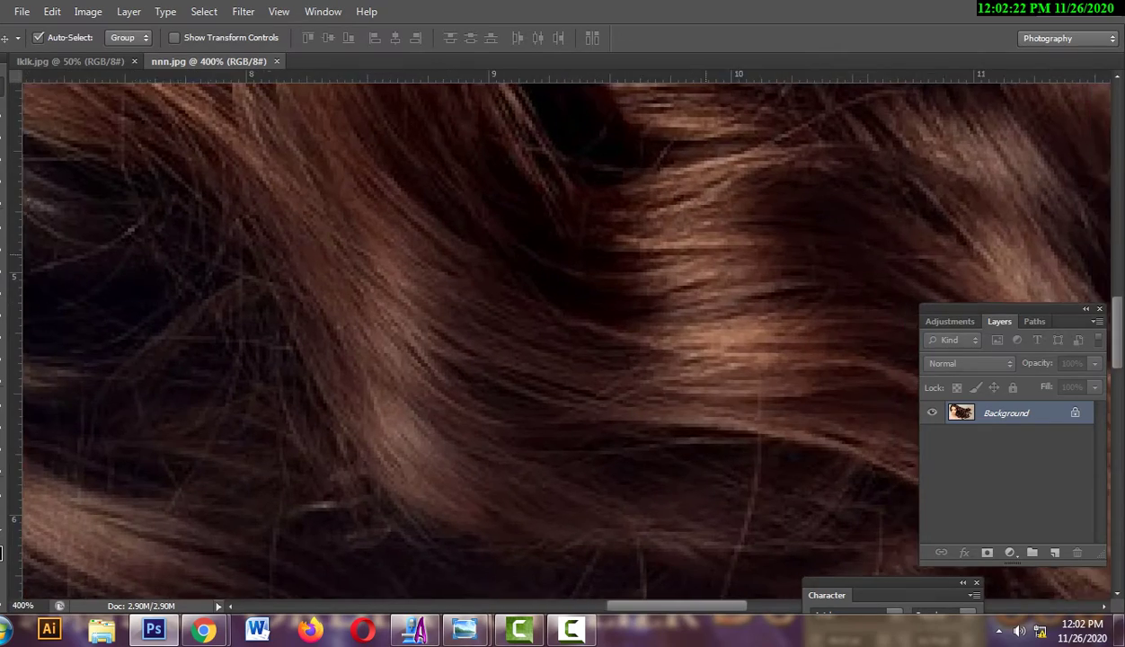
pyautogui.moveTo(719, 225); pyautogui.dragTo(467, 395)
pyautogui.moveTo(629, 269); pyautogui.dragTo(539, 289)
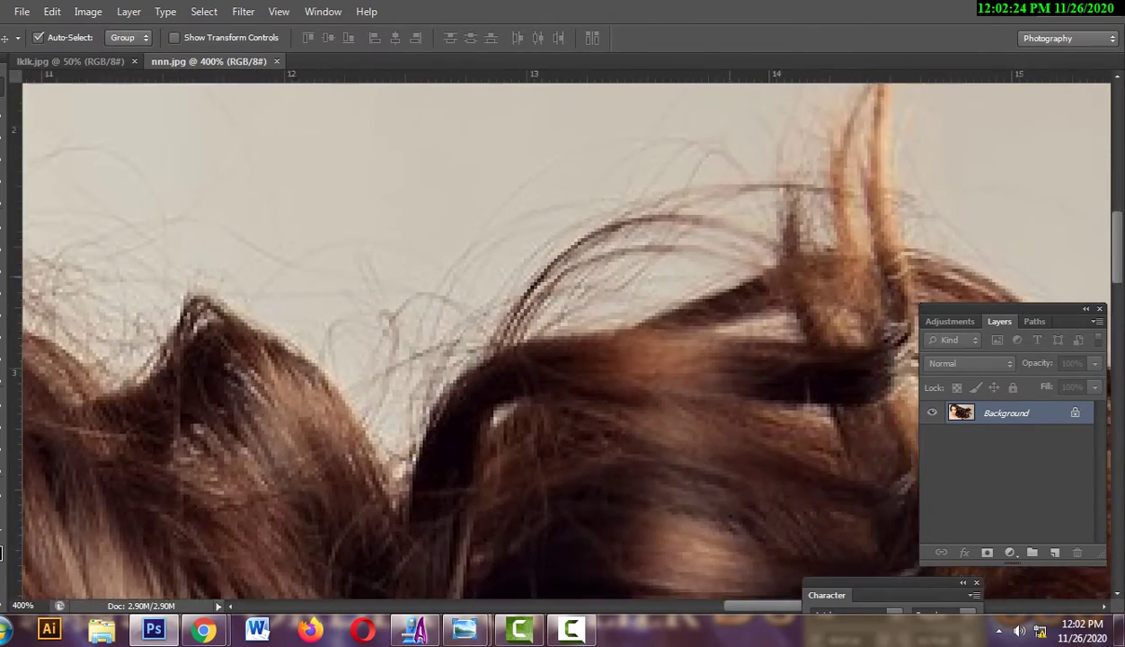
pyautogui.moveTo(719, 404); pyautogui.dragTo(476, 288)
pyautogui.moveTo(950, 320); pyautogui.dragTo(687, 429)
pyautogui.moveTo(449, 270); pyautogui.dragTo(542, 417)
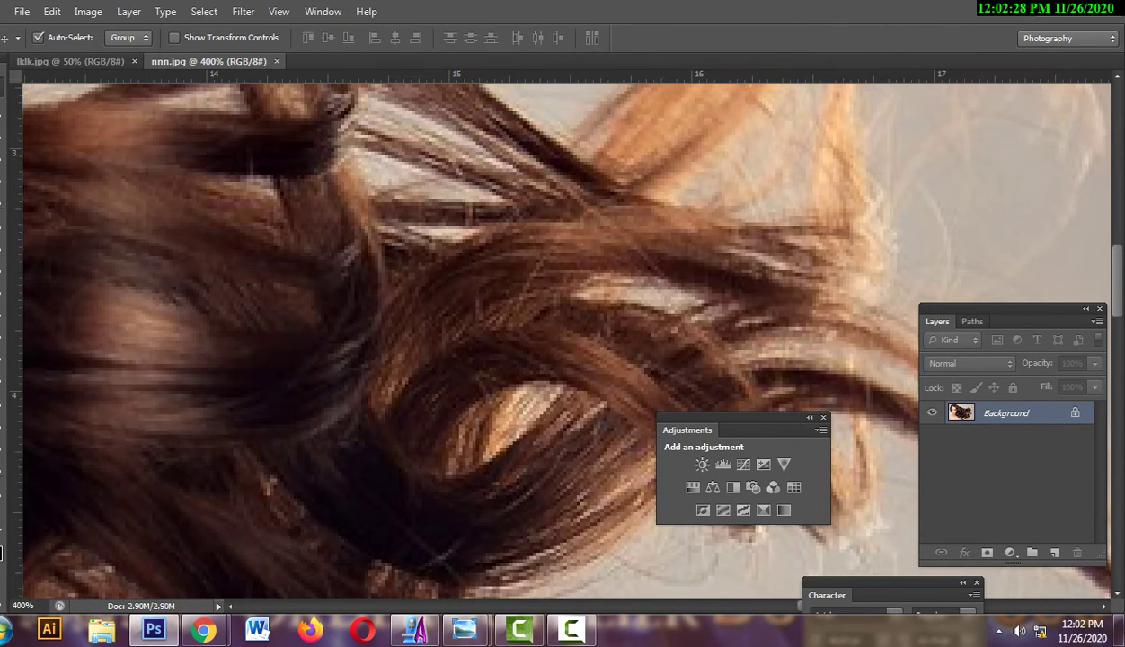
pyautogui.moveTo(629, 180); pyautogui.dragTo(584, 386)
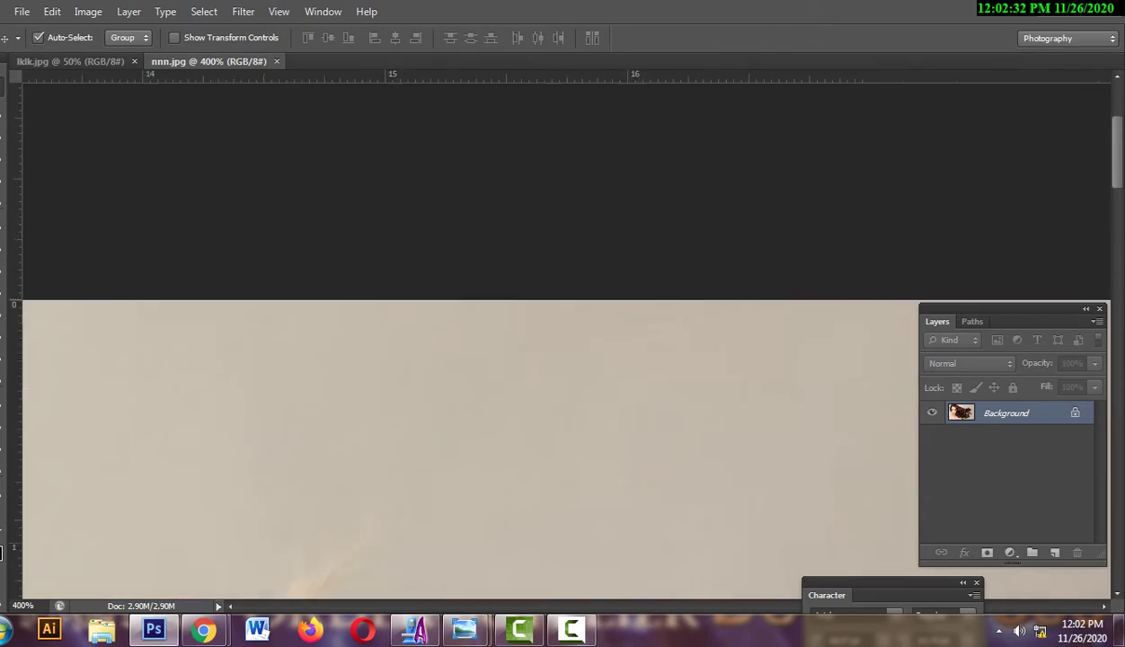
pyautogui.scroll(-5, 467, 341)
pyautogui.scroll(-3, 467, 342)
pyautogui.scroll(-3, 467, 341)
pyautogui.scroll(-3, 467, 341)
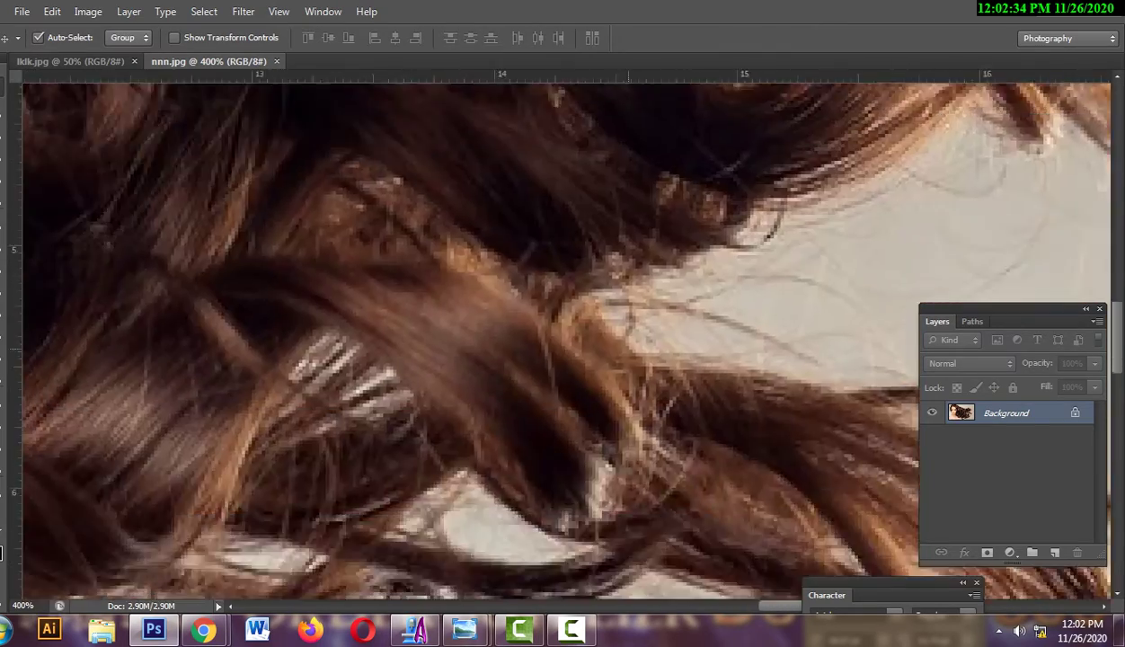
pyautogui.scroll(-3, 468, 342)
pyautogui.scroll(-3, 467, 341)
pyautogui.scroll(-3, 467, 342)
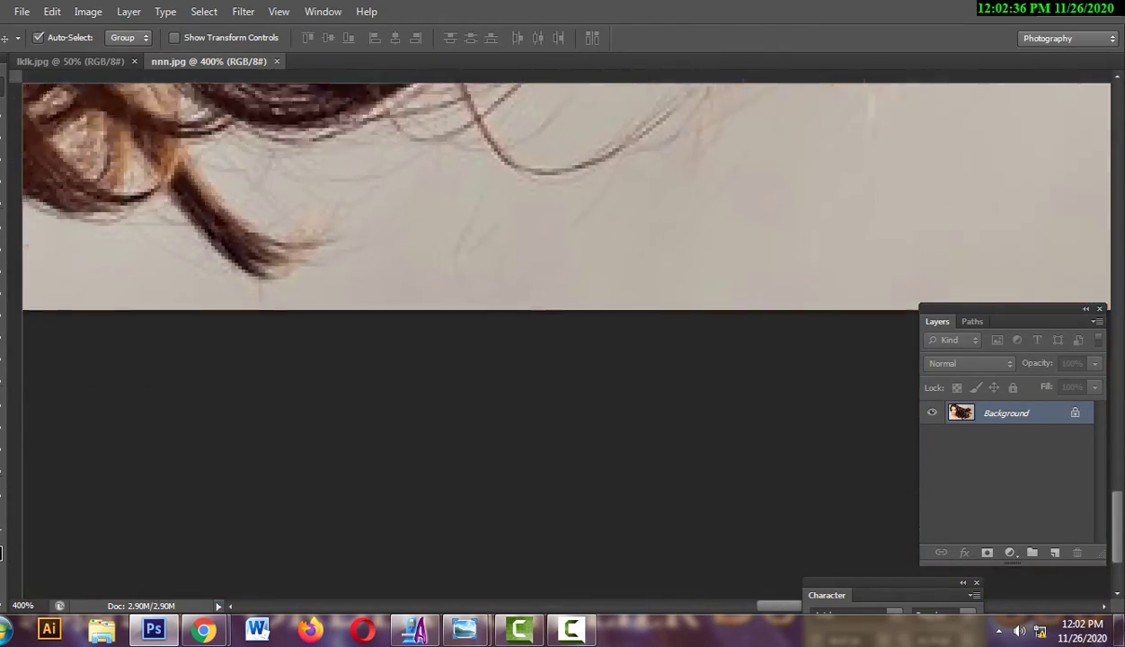
pyautogui.scroll(5, 467, 341)
pyautogui.scroll(-3, 467, 342)
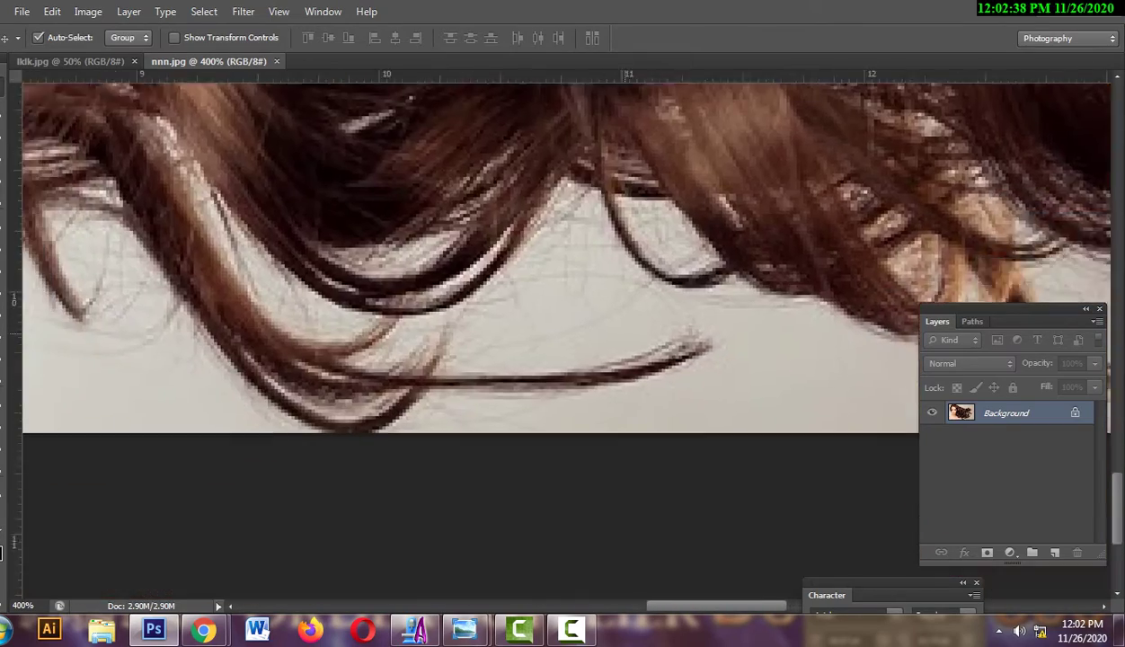
pyautogui.scroll(-3, 468, 342)
pyautogui.scroll(3, 468, 342)
pyautogui.scroll(3, 467, 341)
pyautogui.scroll(3, 467, 342)
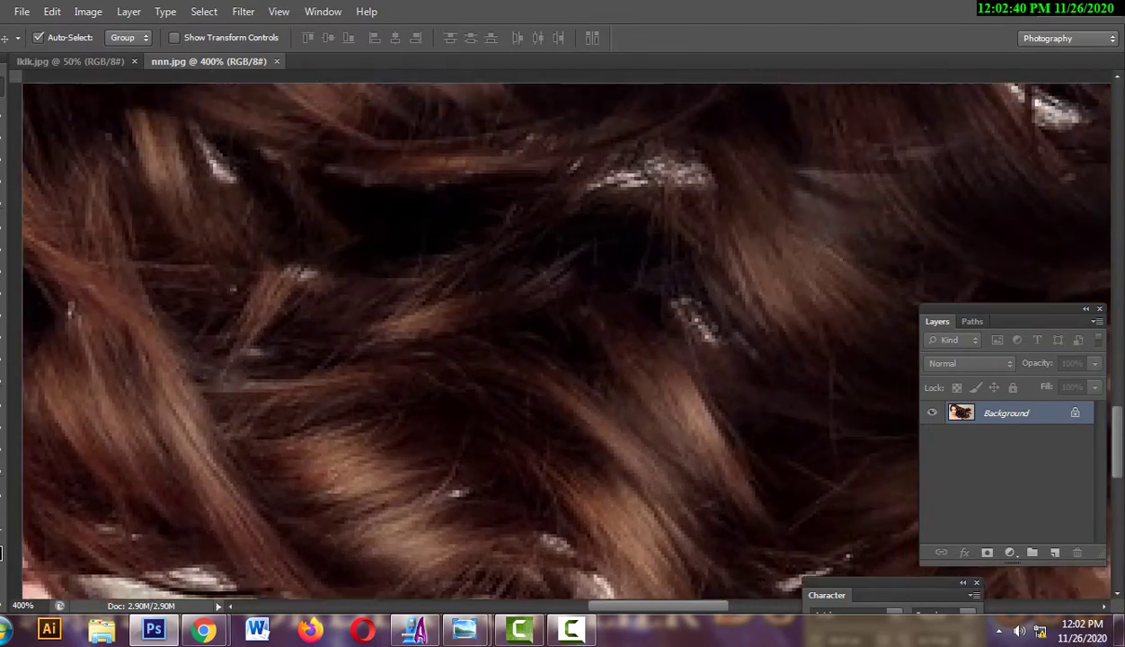
pyautogui.scroll(3, 468, 341)
pyautogui.scroll(3, 467, 342)
pyautogui.scroll(3, 467, 342)
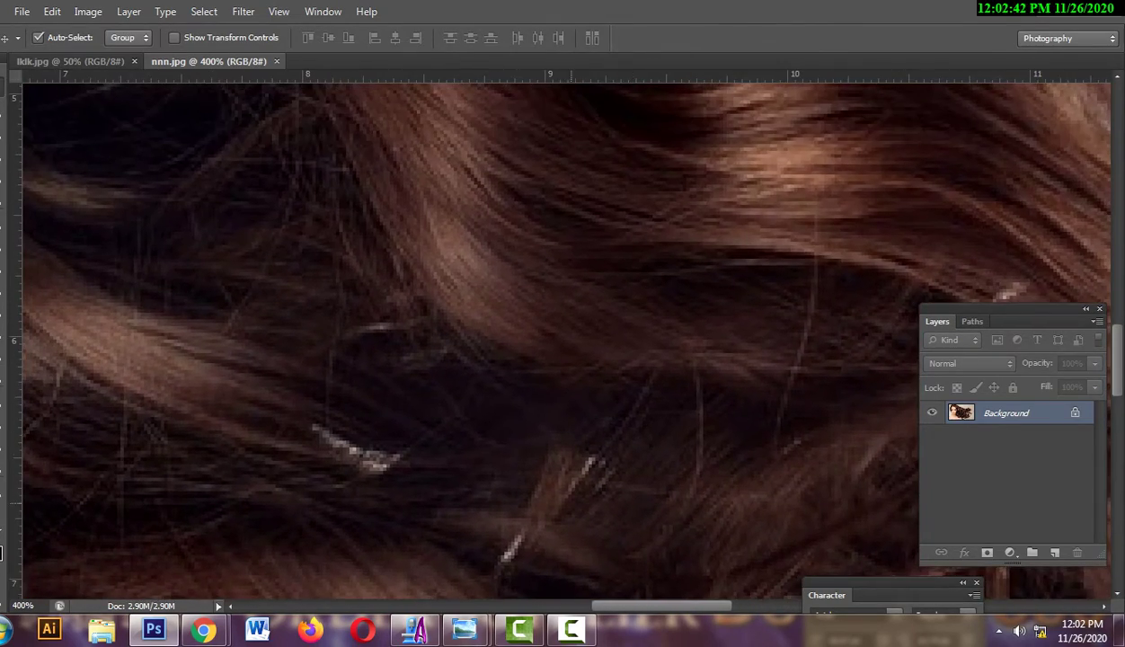
pyautogui.hscroll(1, 558, 341)
pyautogui.scroll(2, 557, 341)
pyautogui.hscroll(3, 557, 341)
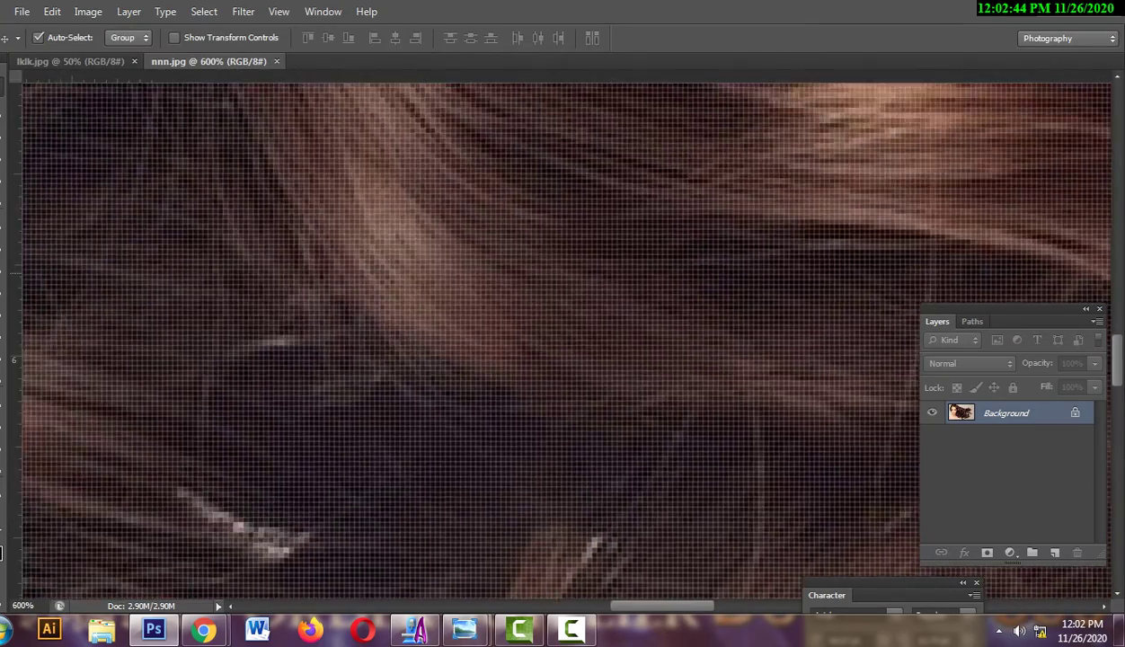
pyautogui.hscroll(3, 557, 342)
pyautogui.scroll(3, 557, 342)
pyautogui.scroll(3, 557, 341)
pyautogui.scroll(1, 557, 342)
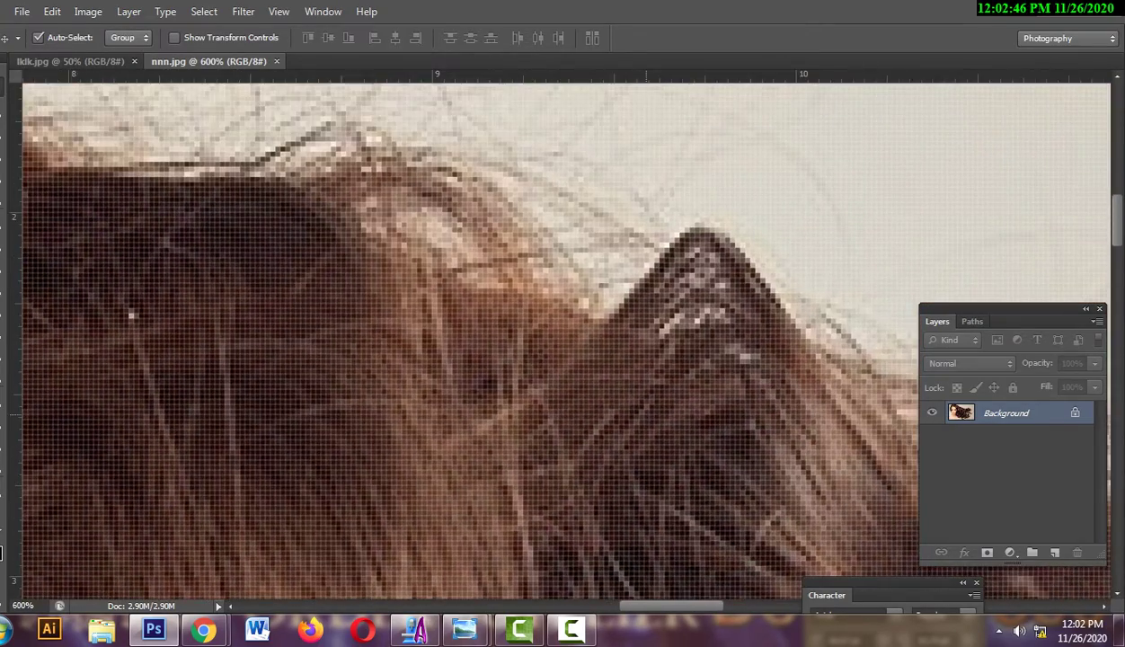
pyautogui.hscroll(2, 558, 341)
pyautogui.scroll(-2, 557, 342)
pyautogui.scroll(-1, 557, 342)
pyautogui.scroll(-1, 557, 342)
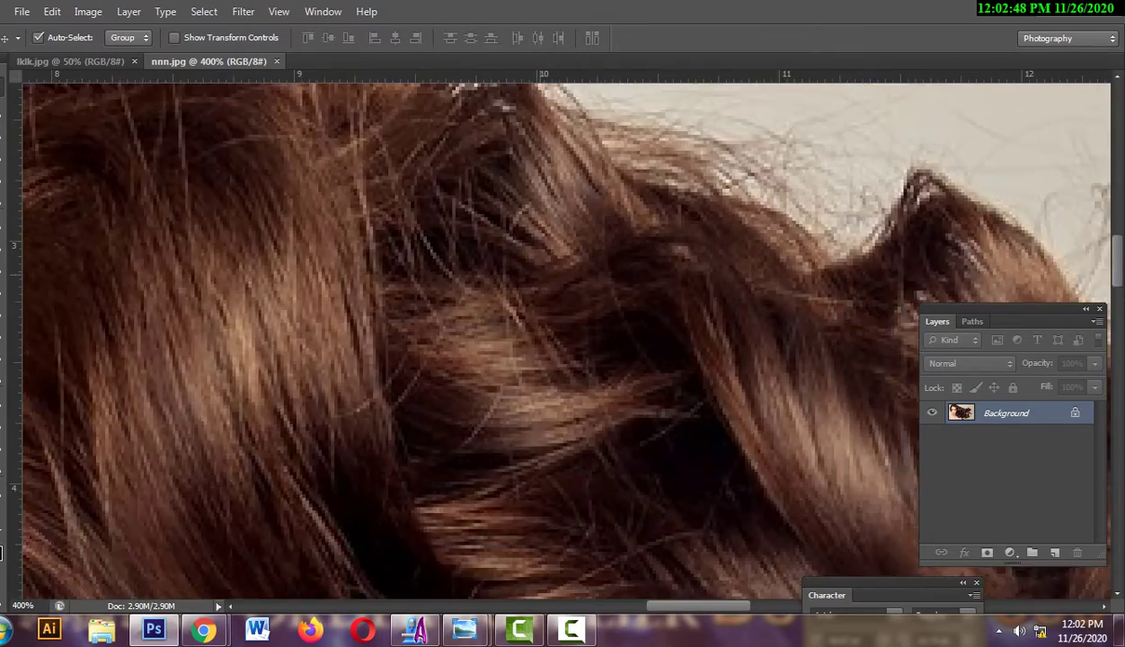
pyautogui.scroll(-1, 557, 341)
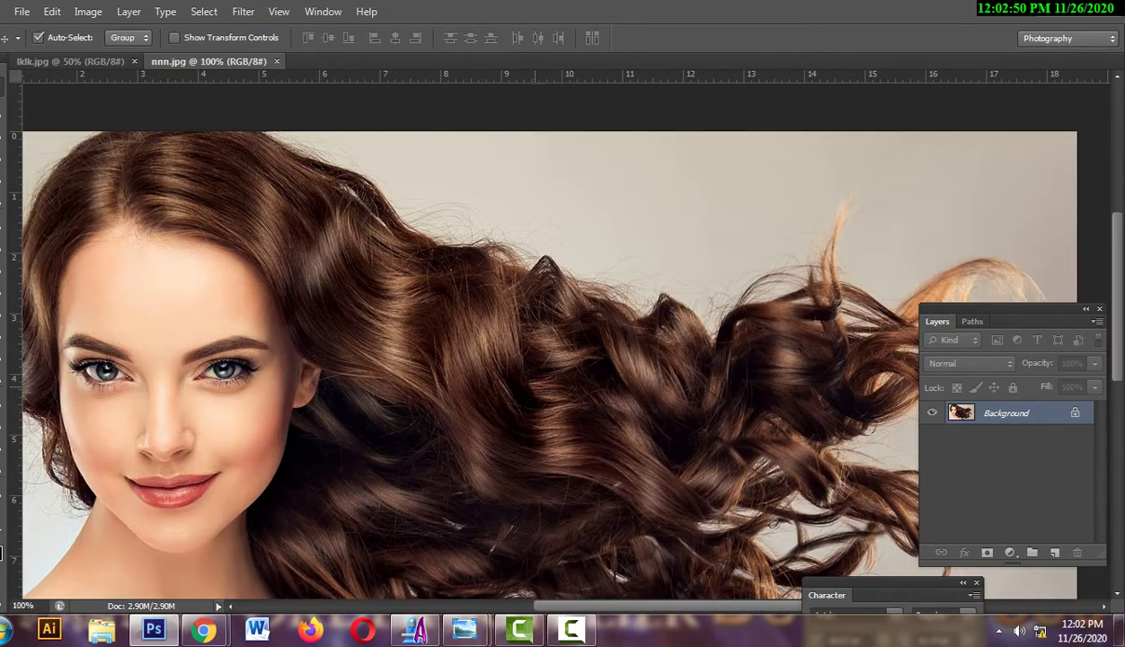
pyautogui.scroll(-2, 548, 341)
pyautogui.scroll(-1, 562, 341)
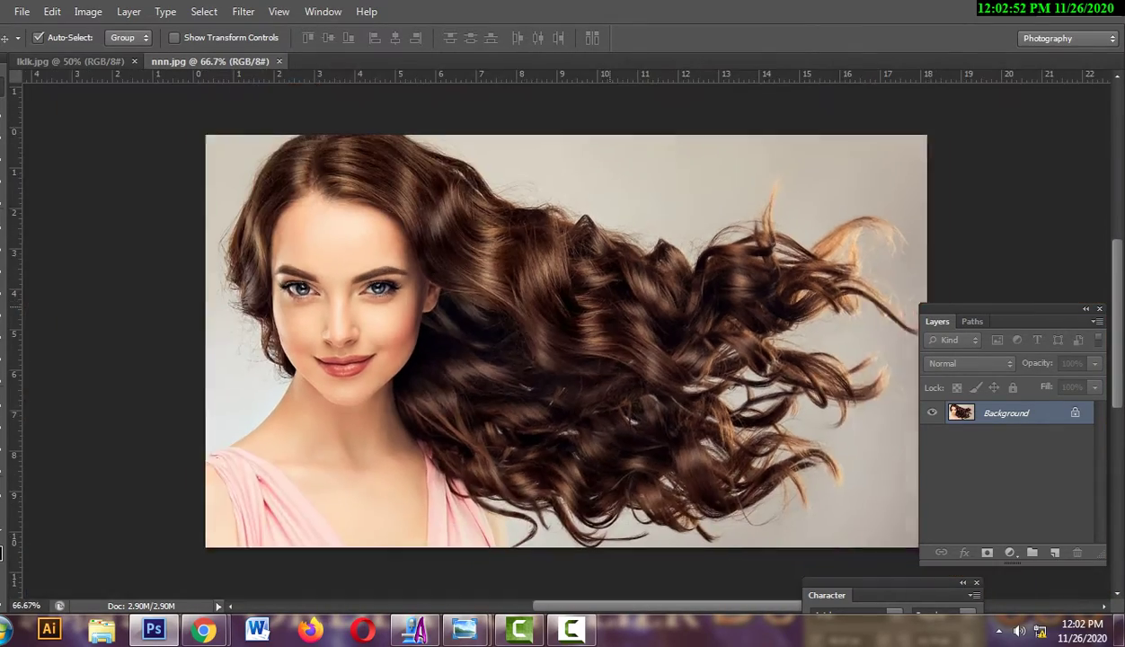
pyautogui.scroll(-1, 562, 342)
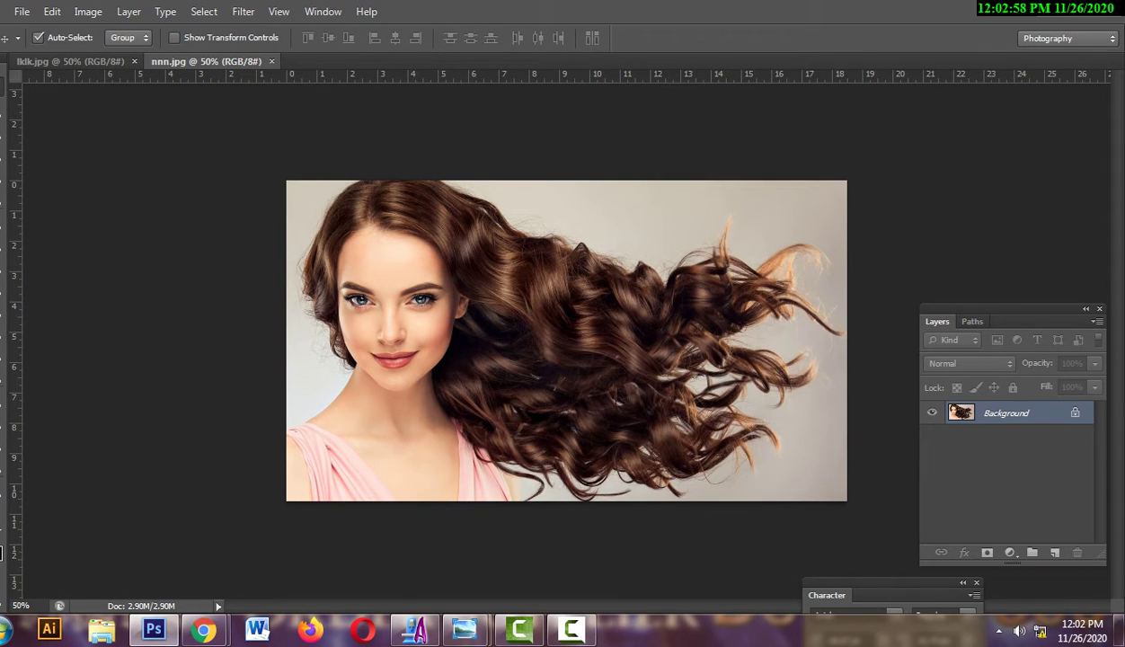
# - Duplicate the photo to Layer 1 and add a white Solid Color fill layer
pyautogui.hotkey('ctrl', 'j')
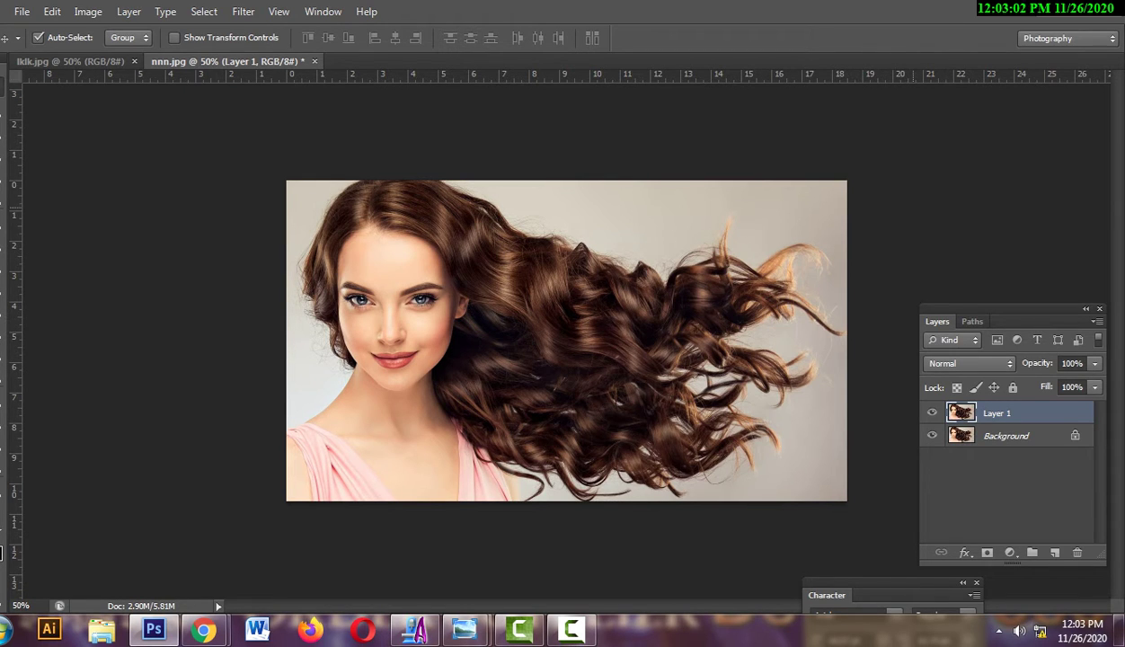
pyautogui.click(1006, 503)
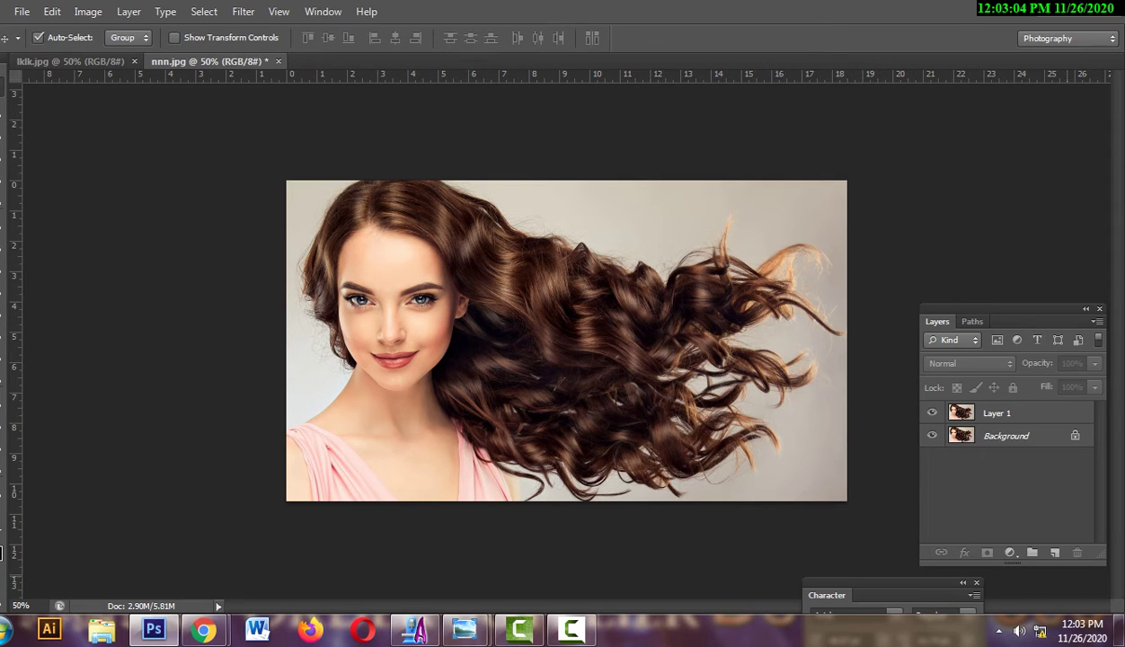
pyautogui.click(1010, 553)
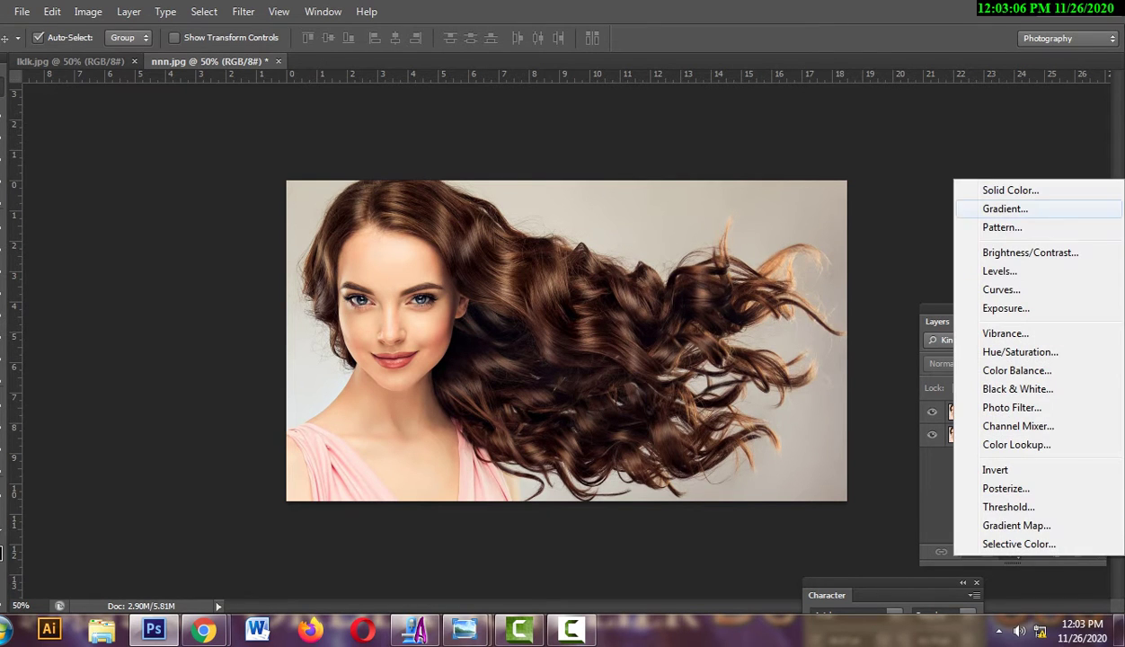
pyautogui.click(1010, 190)
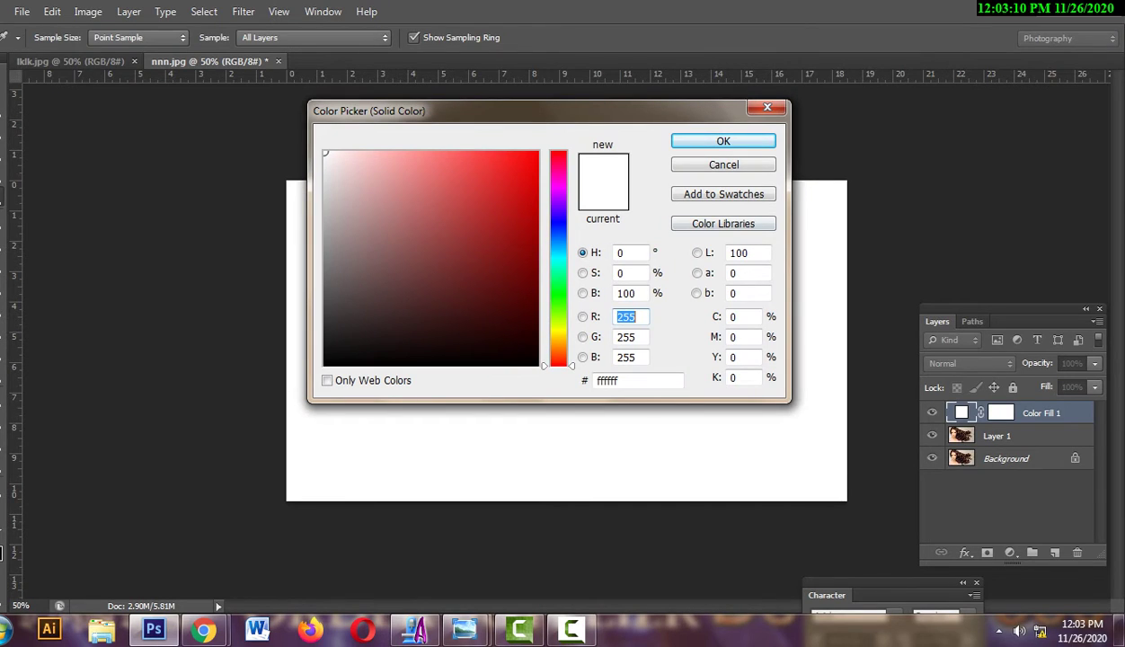
pyautogui.click(723, 142)
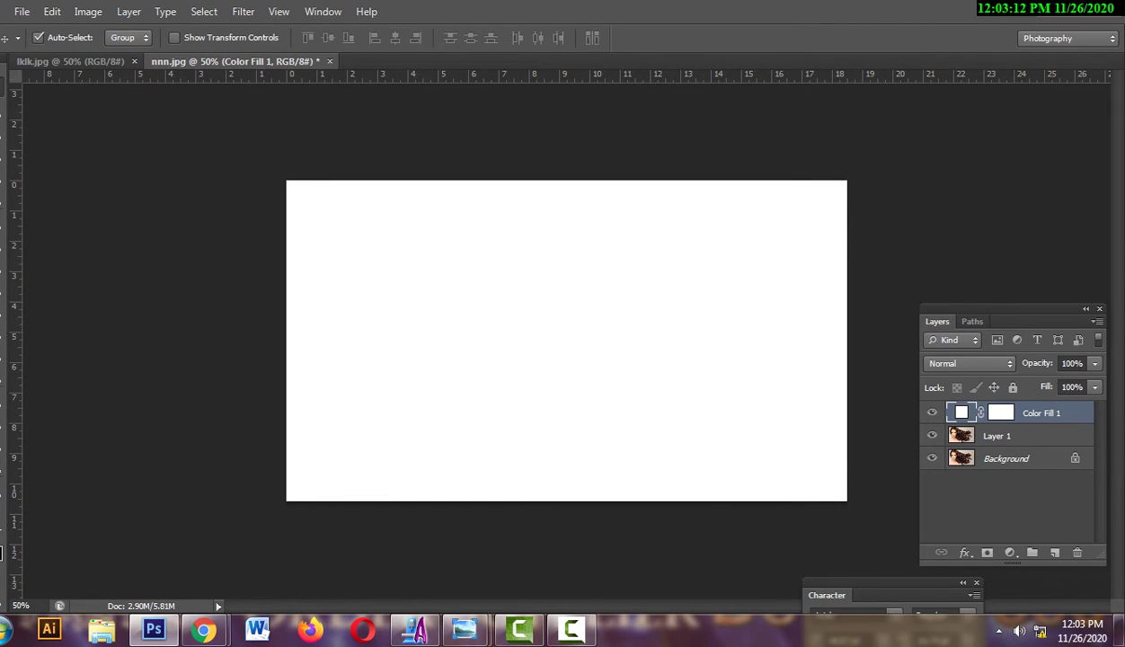
# - Move Layer 1 above Color Fill 1 and make Layer 1 active
pyautogui.moveTo(980, 435); pyautogui.dragTo(981, 412)
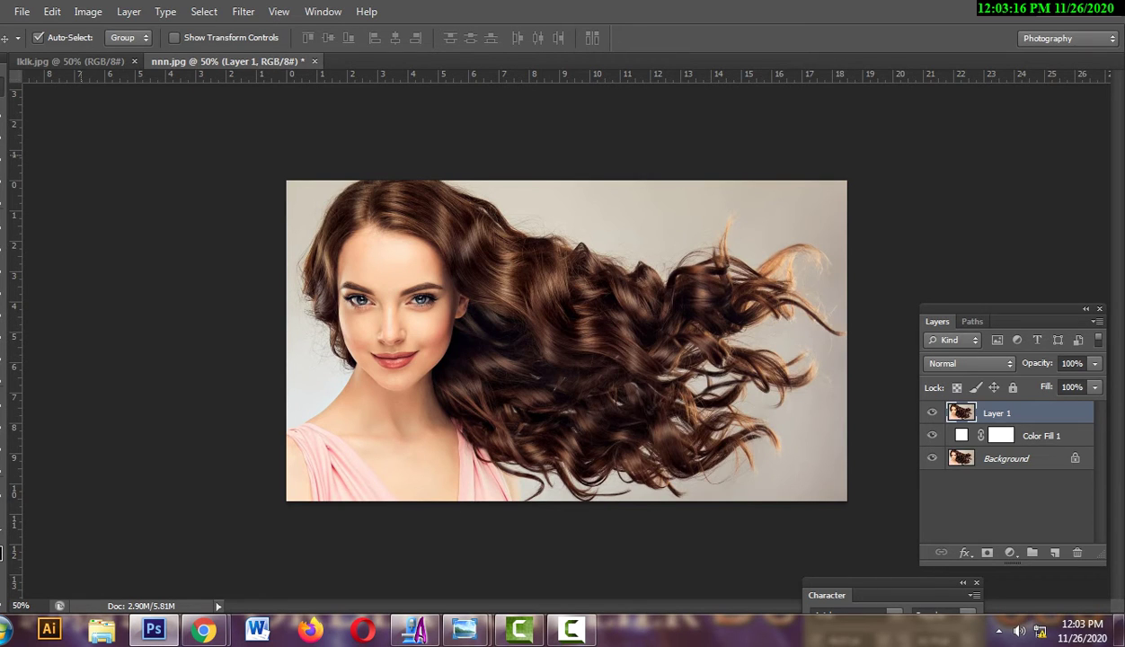
pyautogui.click(1006, 512)
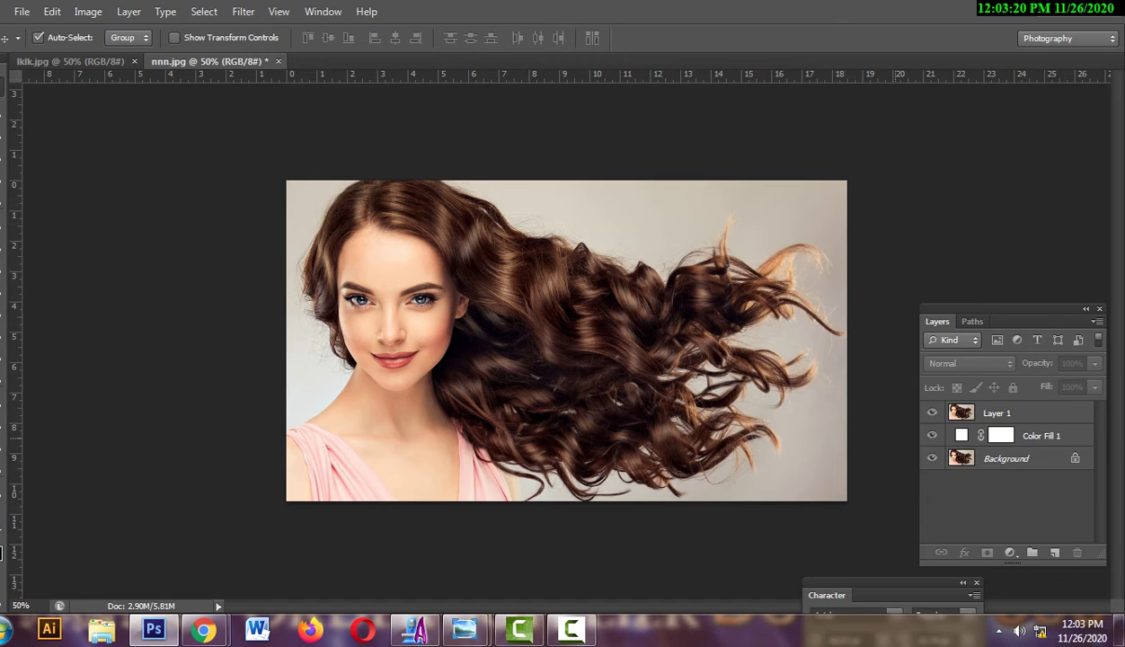
pyautogui.click(961, 436)
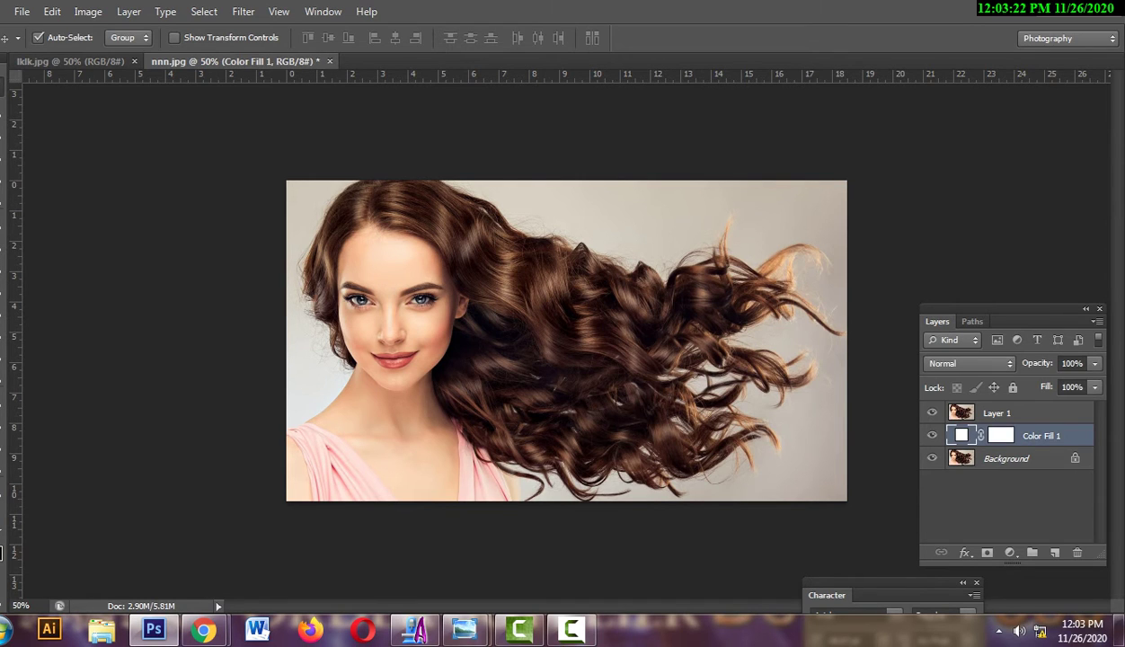
pyautogui.click(961, 412)
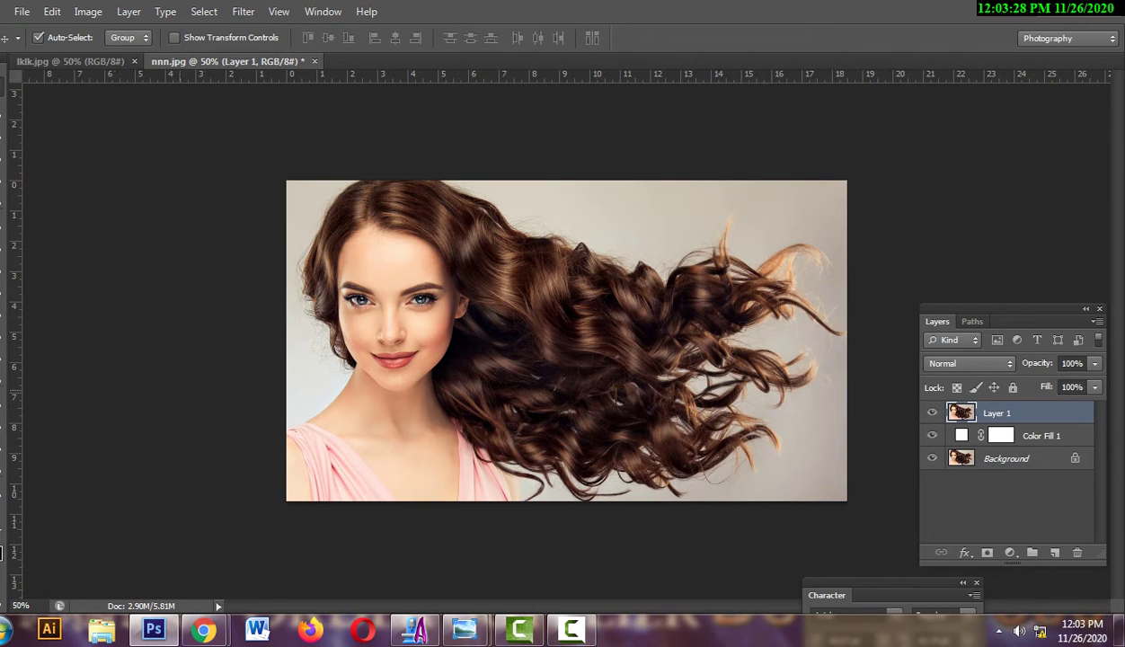
# - Choose the Background Eraser Tool with a 125 px brush at 35% hardness
pyautogui.press('e')
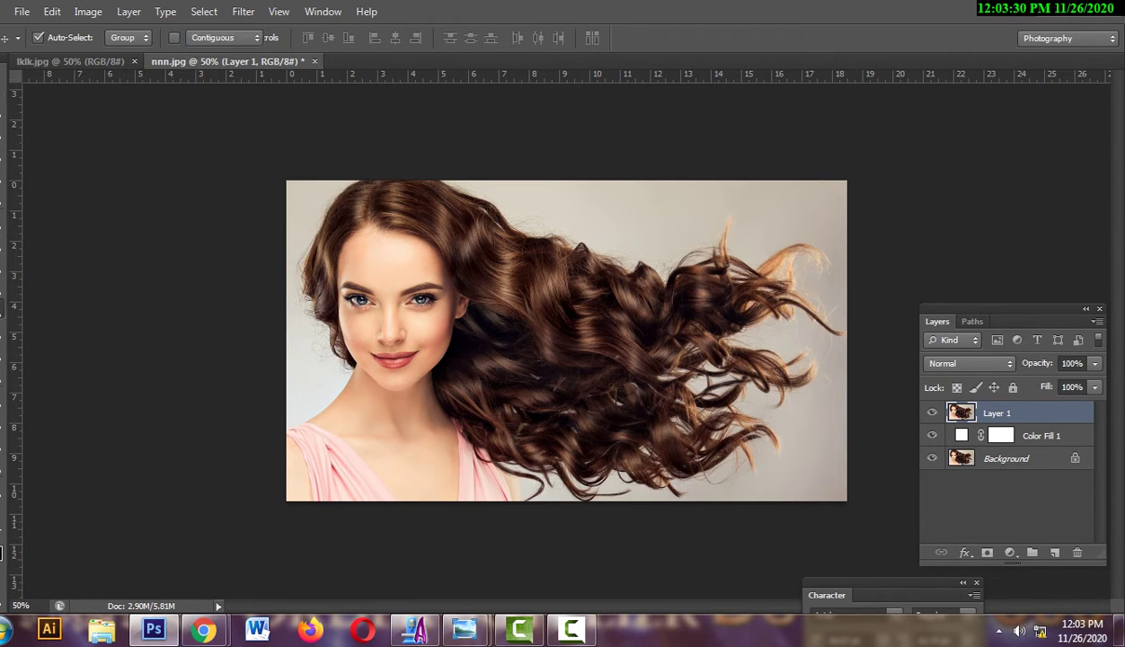
pyautogui.rightClick(1, 308)
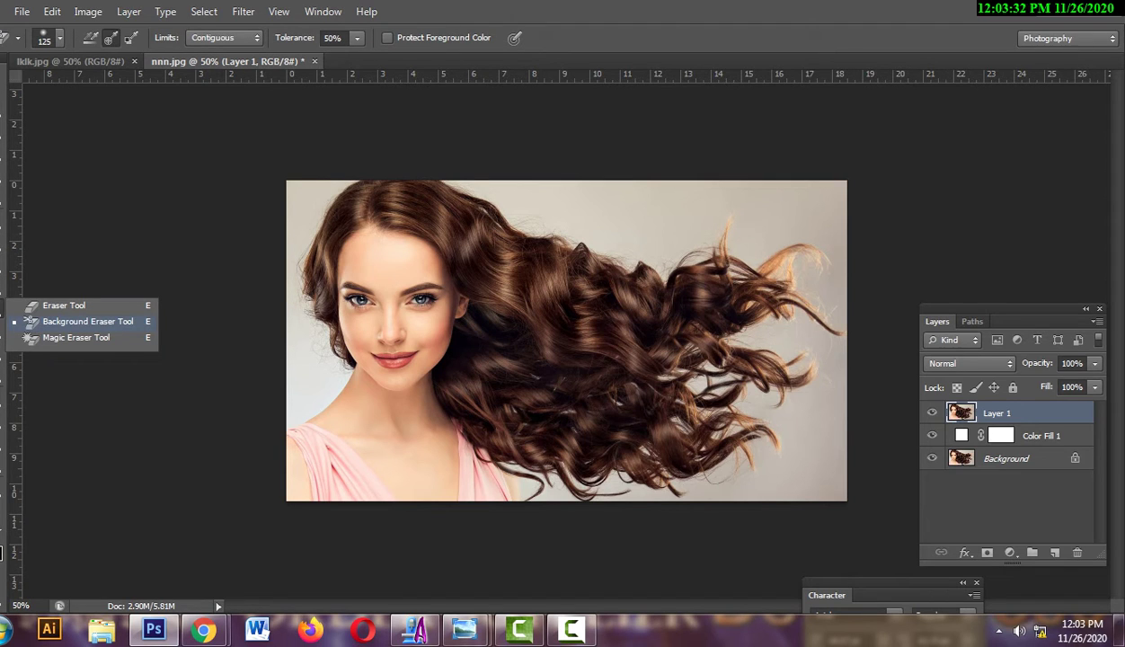
pyautogui.click(36, 321)
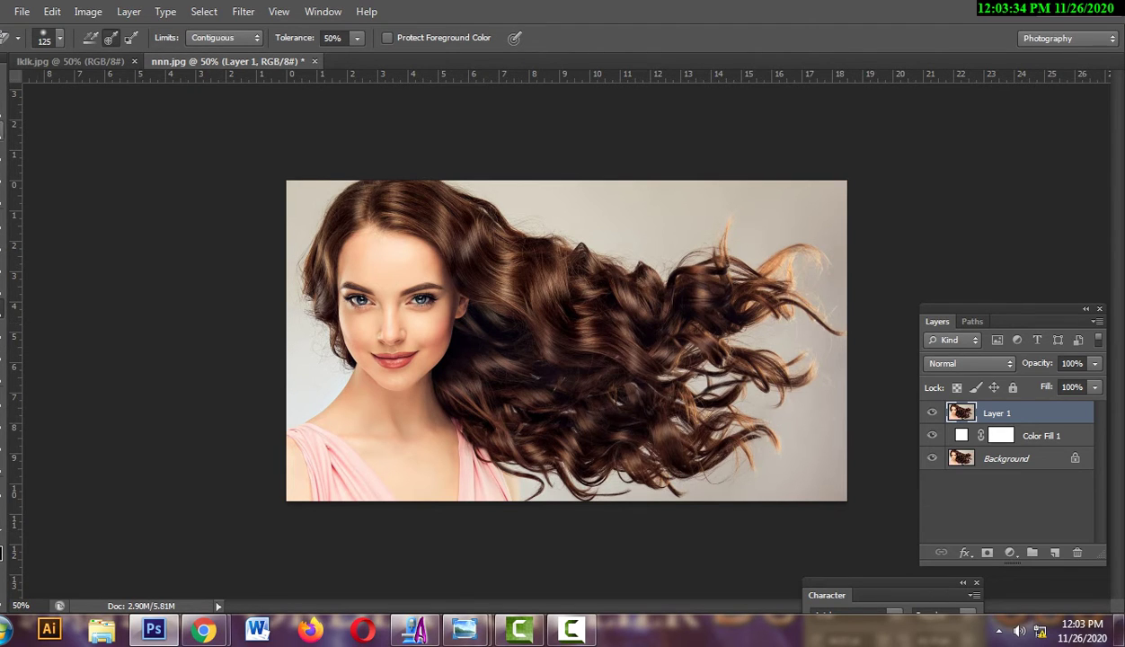
pyautogui.click(59, 38)
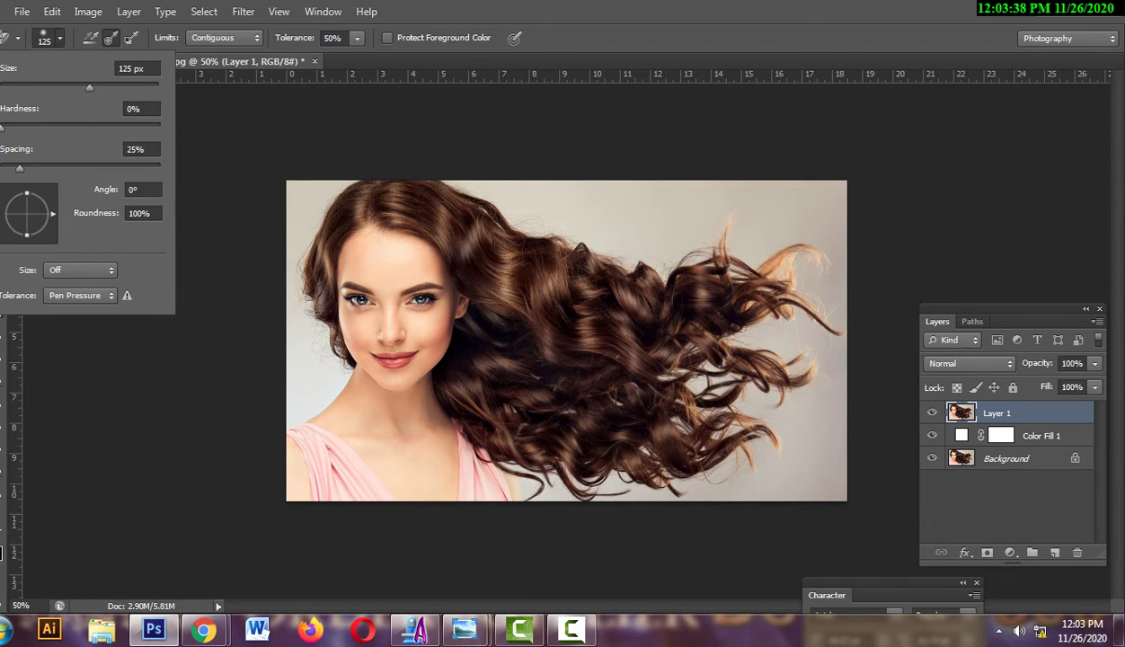
pyautogui.click(33, 127)
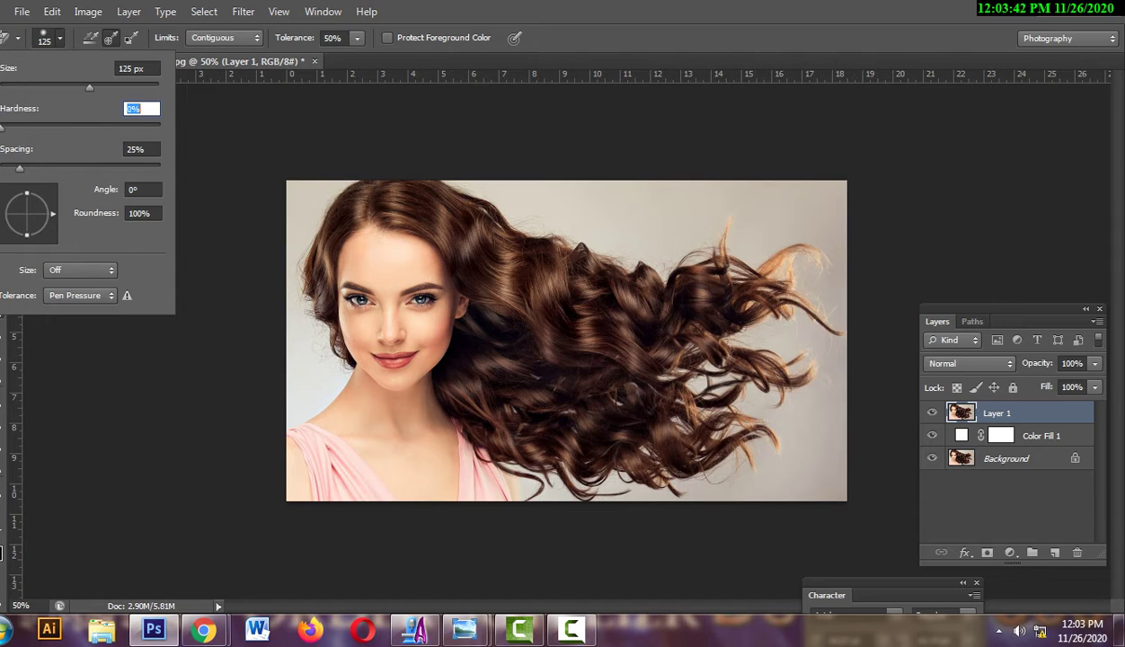
pyautogui.moveTo(2, 127)
pyautogui.mouseDown()
pyautogui.moveTo(56, 128)
pyautogui.moveTo(2, 127)
pyautogui.mouseUp()
pyautogui.click(60, 37)
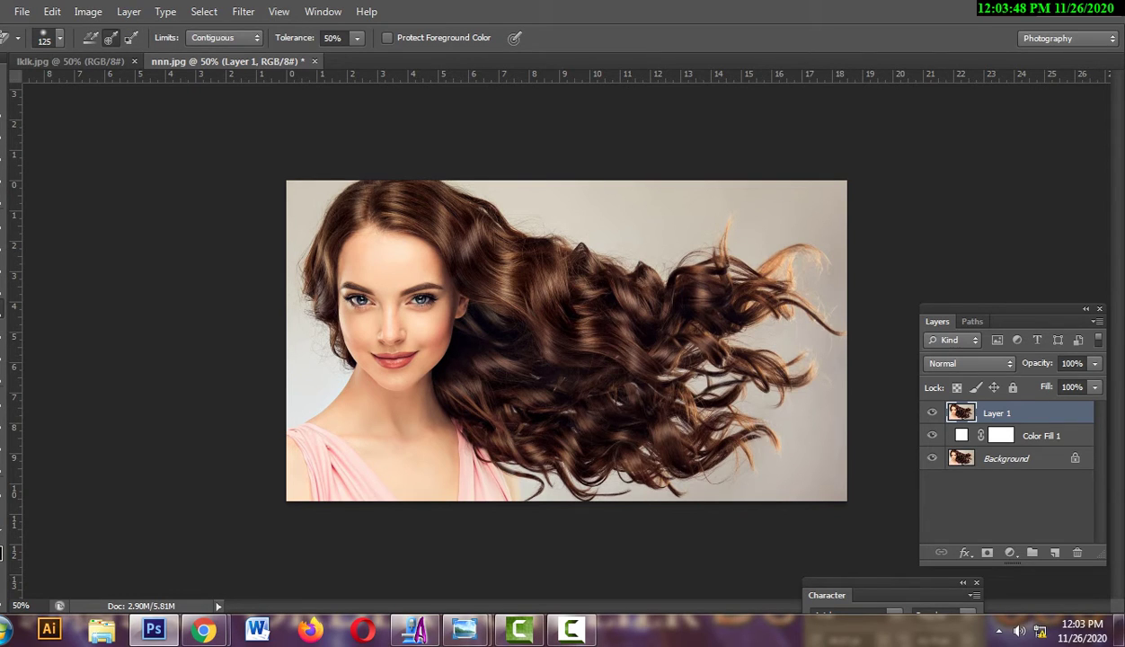
# - Keep the eraser tolerance at 50% and reselect the Background Eraser Tool
pyautogui.click(332, 38)
pyautogui.click(3, 83)
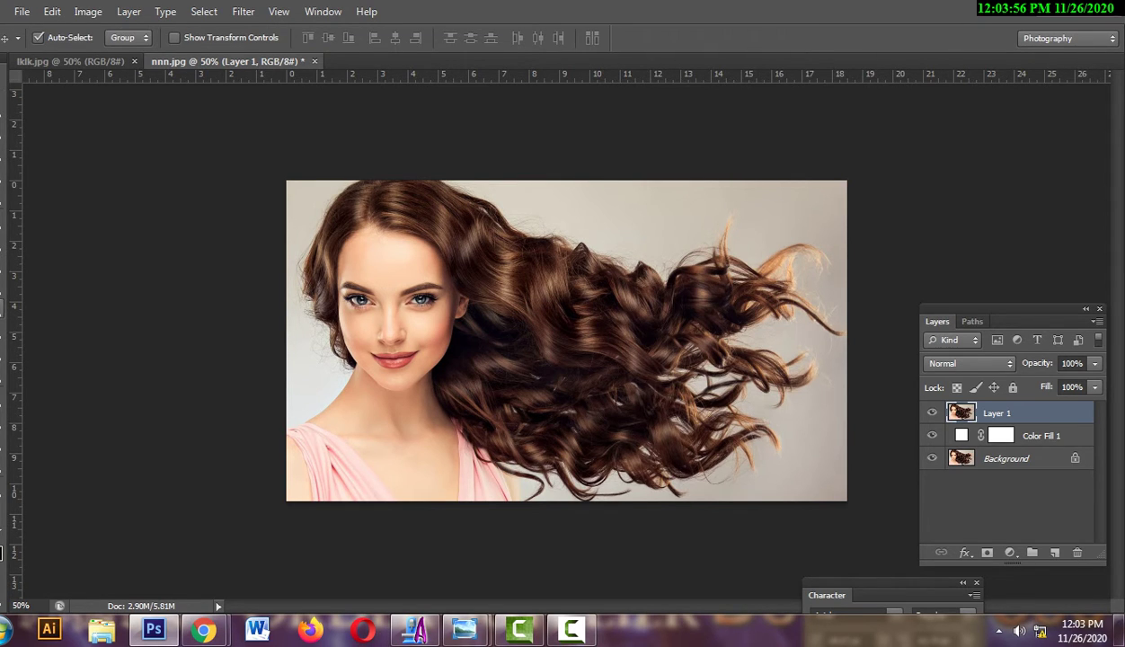
pyautogui.press('e')
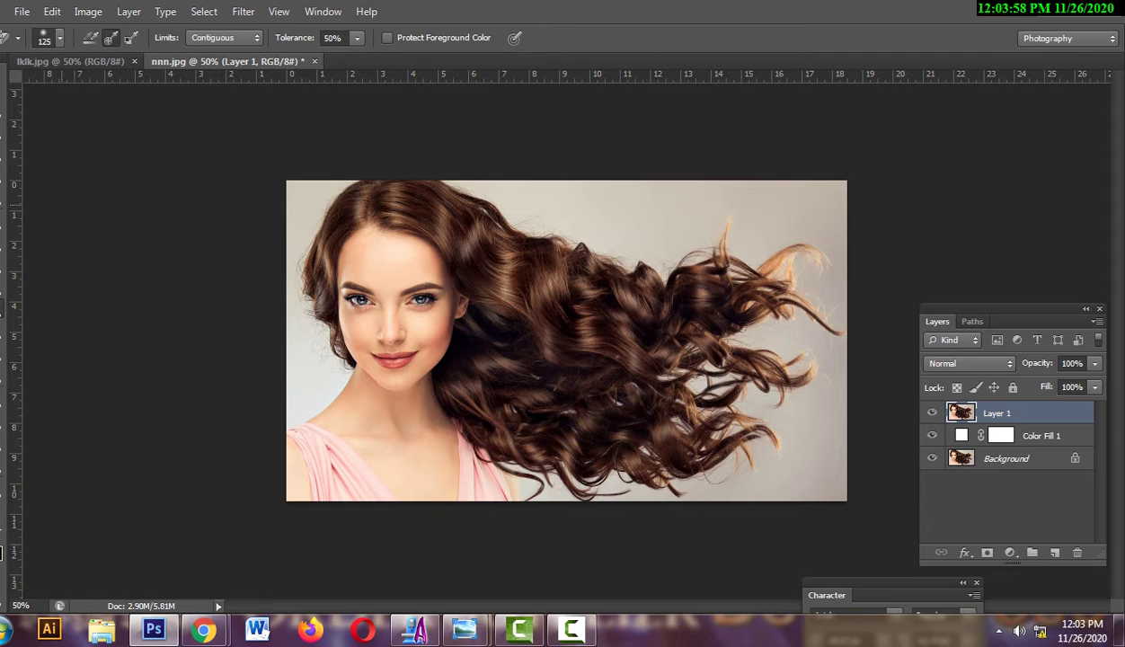
pyautogui.rightClick(2, 307)
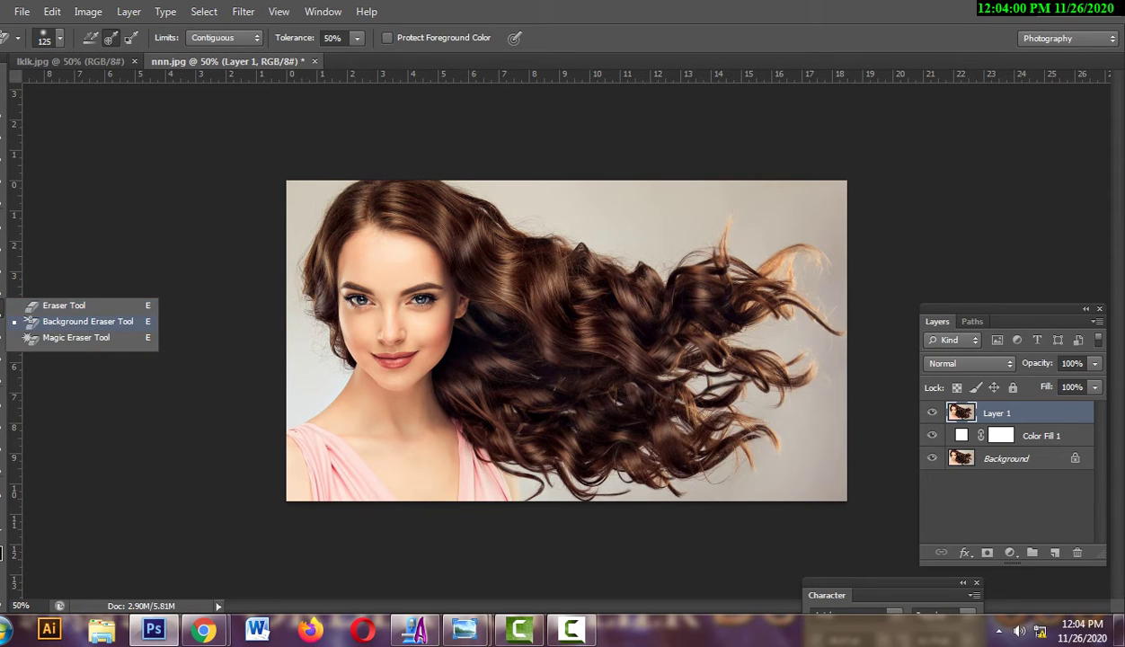
# - Erase the grey background around the top-right, right-side and bottom hair ends
pyautogui.click(87, 321)
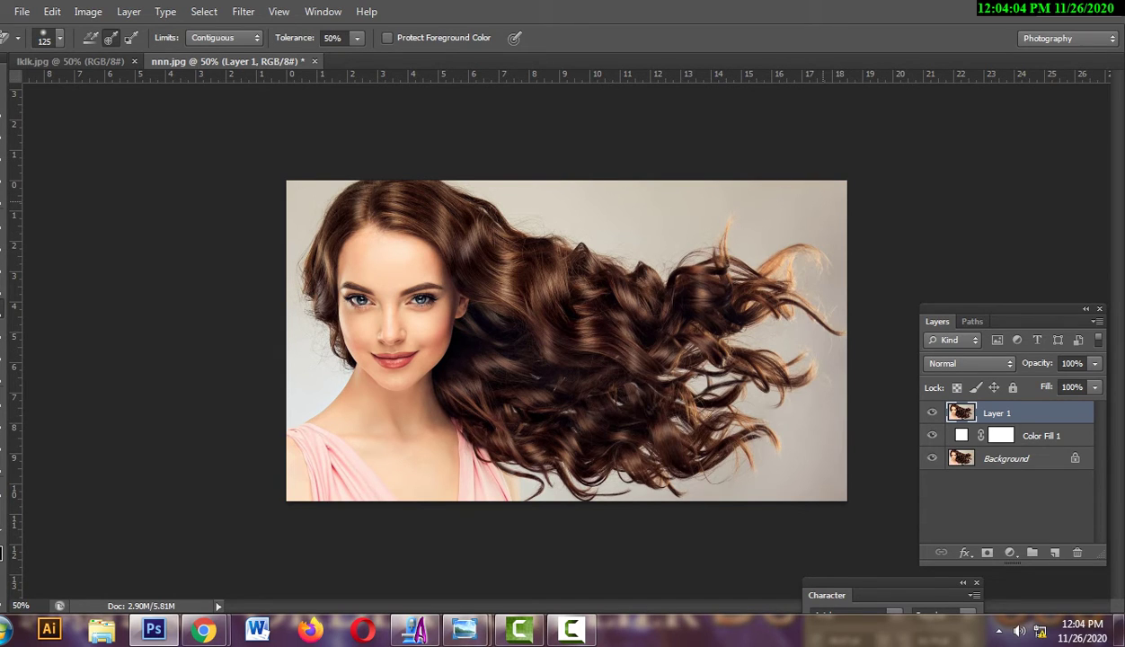
pyautogui.moveTo(802, 199)
pyautogui.mouseDown()
pyautogui.moveTo(768, 276)
pyautogui.moveTo(809, 301)
pyautogui.moveTo(804, 257)
pyautogui.moveTo(727, 261)
pyautogui.moveTo(782, 368)
pyautogui.moveTo(710, 418)
pyautogui.moveTo(679, 378)
pyautogui.moveTo(705, 375)
pyautogui.moveTo(693, 406)
pyautogui.moveTo(724, 446)
pyautogui.moveTo(755, 431)
pyautogui.mouseUp()
pyautogui.moveTo(683, 476)
pyautogui.mouseDown()
pyautogui.moveTo(526, 476)
pyautogui.moveTo(656, 483)
pyautogui.mouseUp()
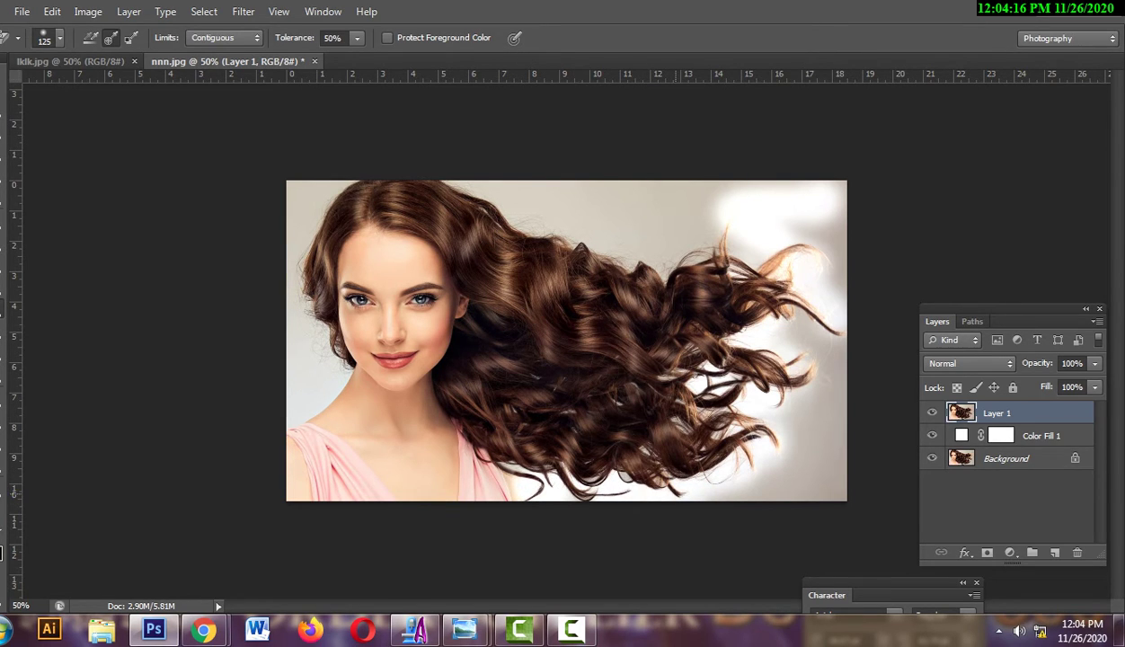
pyautogui.moveTo(786, 349)
pyautogui.mouseDown()
pyautogui.moveTo(786, 395)
pyautogui.moveTo(808, 355)
pyautogui.moveTo(805, 297)
pyautogui.mouseUp()
pyautogui.moveTo(746, 270)
pyautogui.mouseDown()
pyautogui.moveTo(692, 242)
pyautogui.moveTo(694, 220)
pyautogui.moveTo(647, 252)
pyautogui.moveTo(508, 198)
pyautogui.moveTo(660, 224)
pyautogui.moveTo(733, 251)
pyautogui.mouseUp()
pyautogui.moveTo(825, 355); pyautogui.dragTo(809, 233)
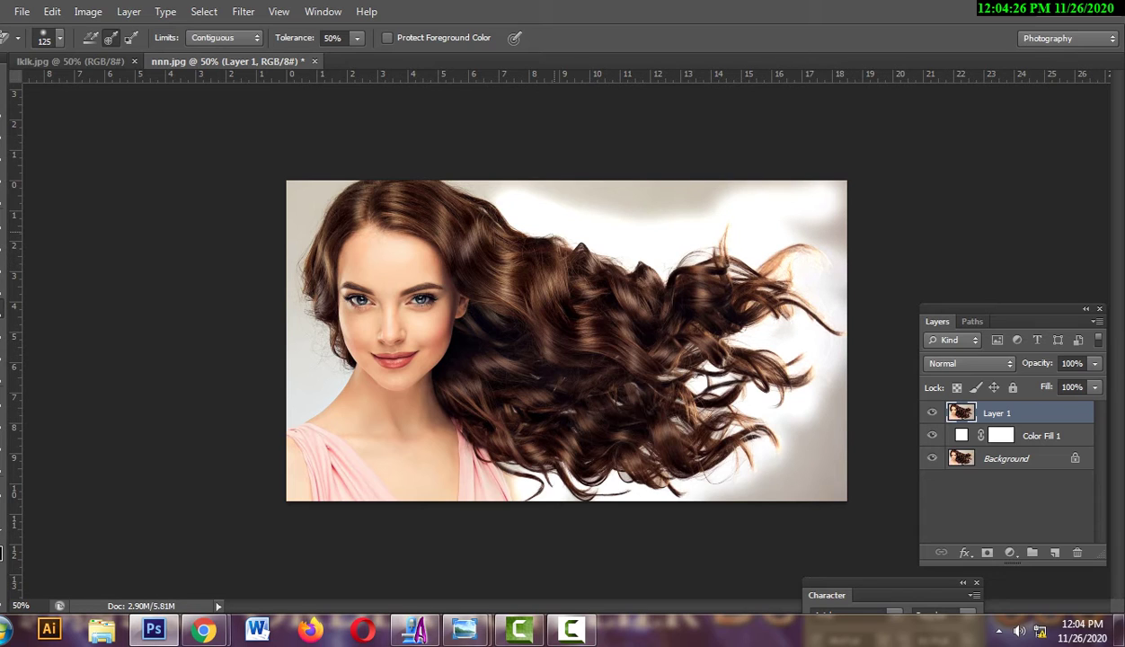
# - Erase the grey strip along the top edge and the top-left corner
pyautogui.moveTo(454, 187); pyautogui.dragTo(490, 190)
pyautogui.moveTo(324, 193)
pyautogui.mouseDown()
pyautogui.moveTo(301, 202)
pyautogui.moveTo(291, 253)
pyautogui.moveTo(307, 361)
pyautogui.moveTo(295, 400)
pyautogui.moveTo(312, 400)
pyautogui.moveTo(302, 410)
pyautogui.mouseUp()
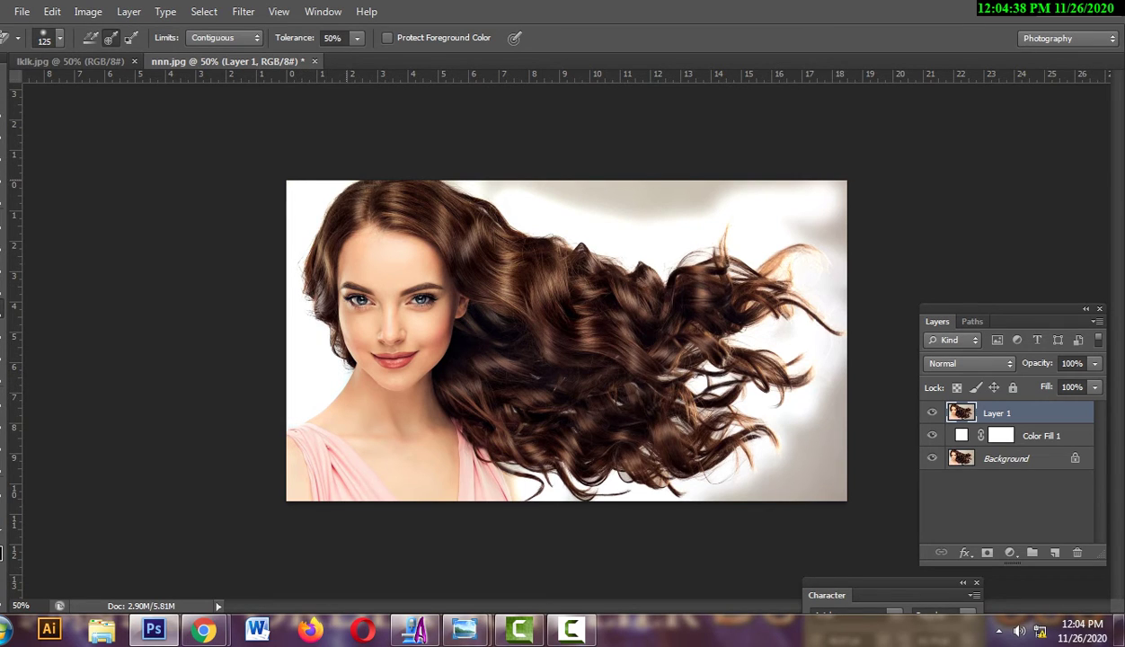
pyautogui.moveTo(433, 182); pyautogui.dragTo(486, 187)
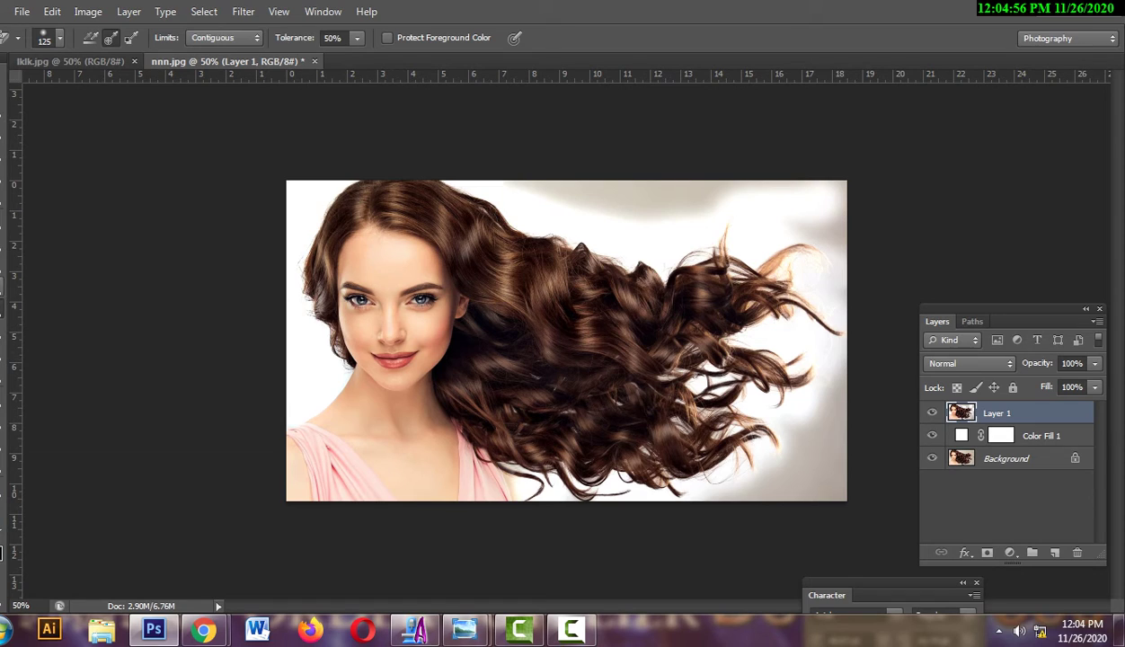
# - Choose the plain Lasso Tool and dismiss the no-pixels-selected warning
pyautogui.press('l')
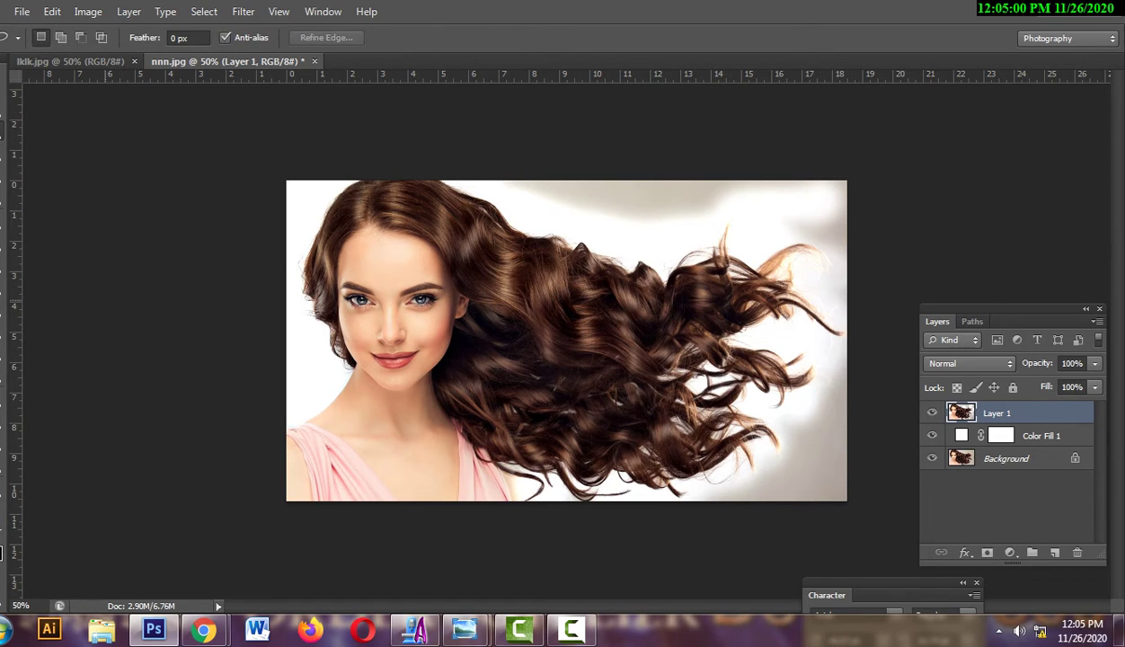
pyautogui.rightClick(2, 130)
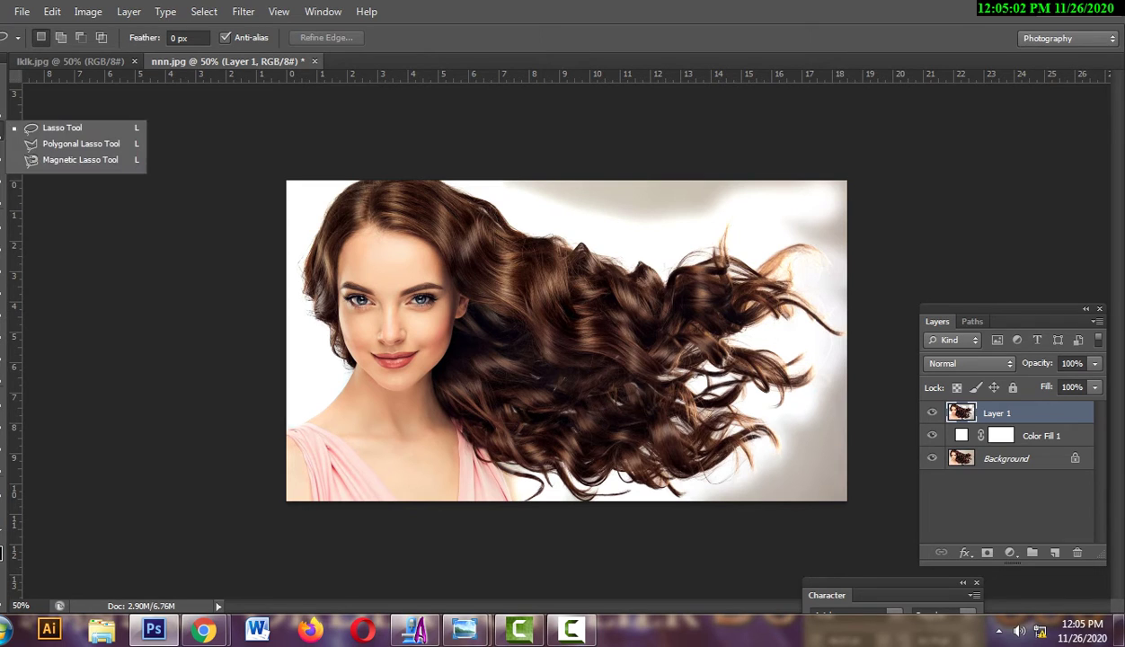
pyautogui.press('Escape')
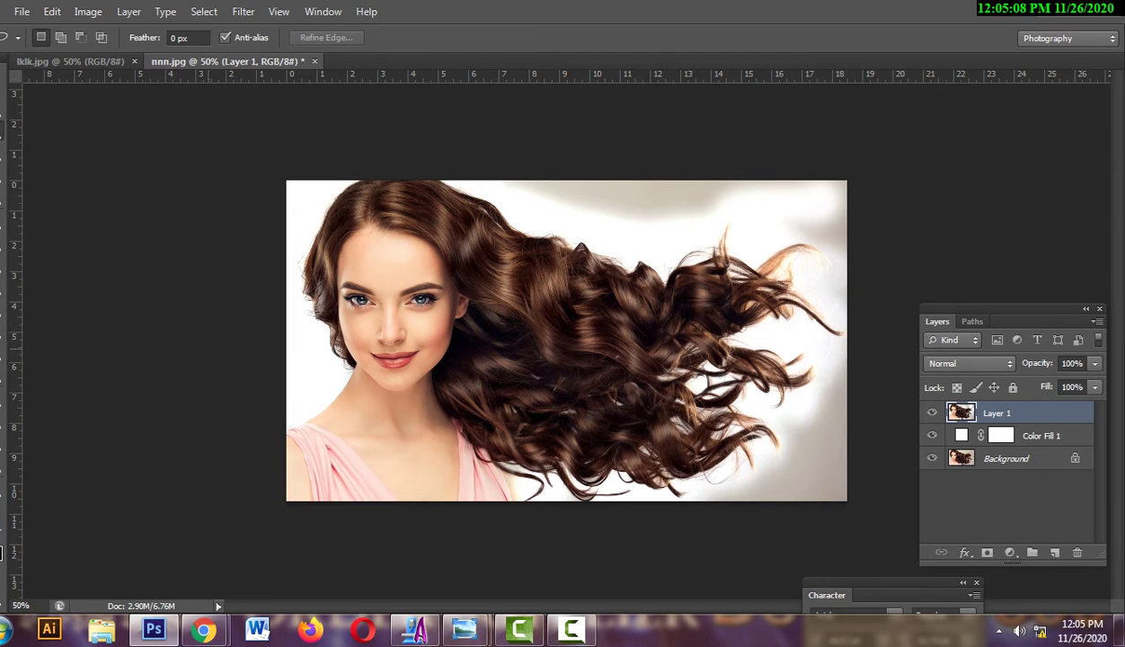
pyautogui.moveTo(211, 343); pyautogui.dragTo(241, 385)
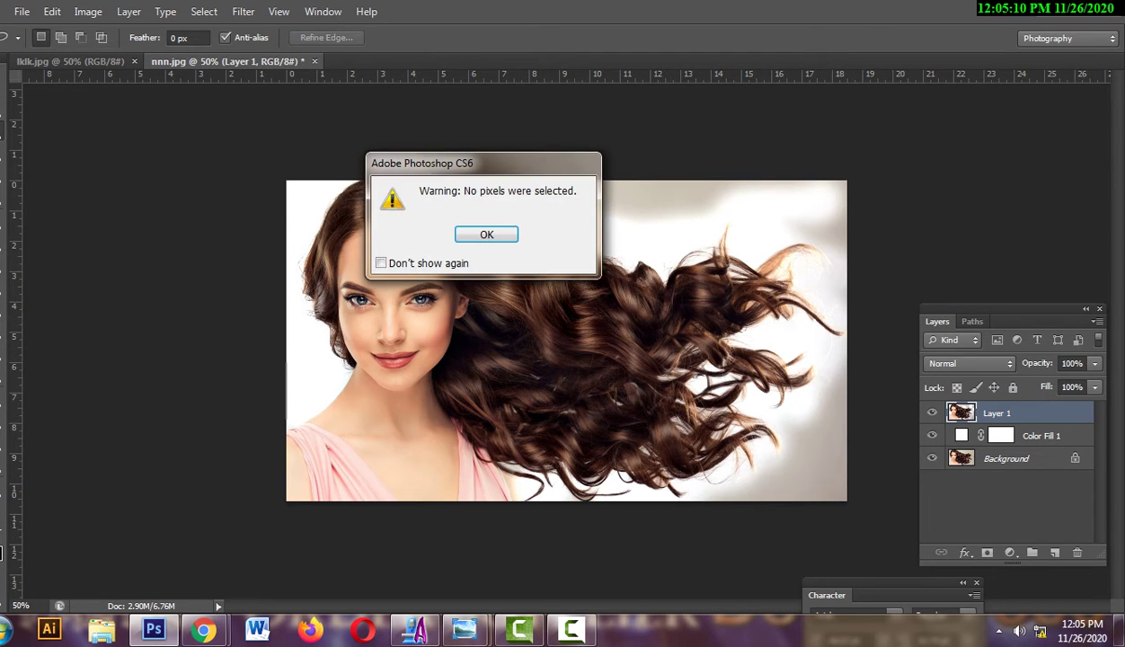
pyautogui.click(486, 231)
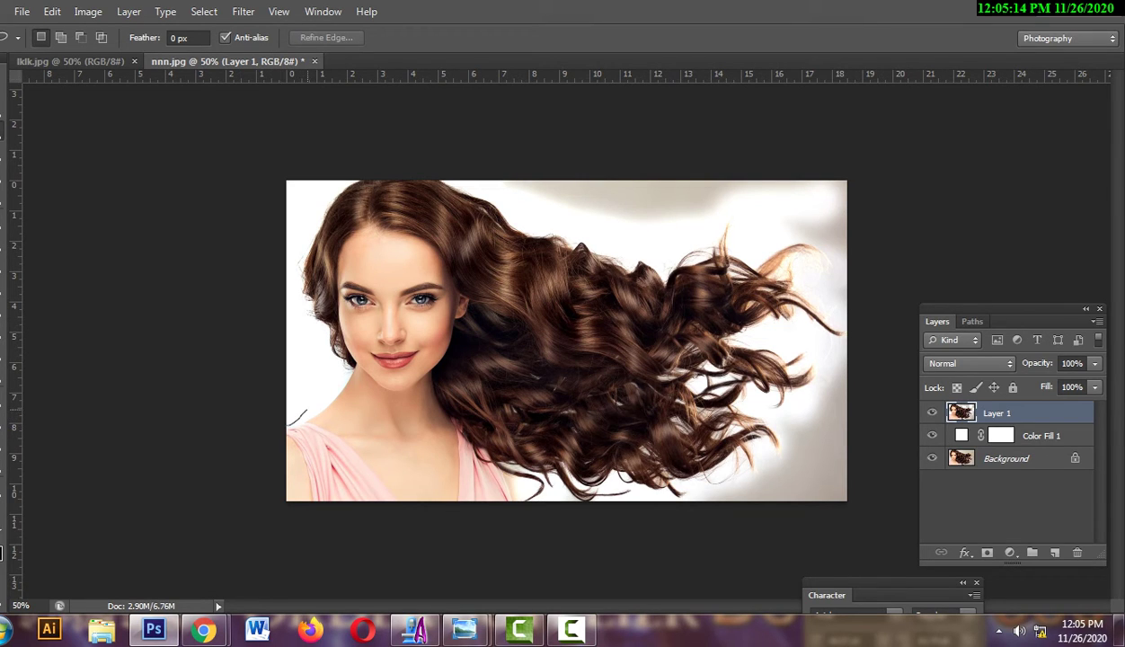
# - Lasso the background from the shoulder over the hair tips, closing along the top and left edges
pyautogui.moveTo(306, 410)
pyautogui.mouseDown()
pyautogui.moveTo(325, 398)
pyautogui.moveTo(331, 352)
pyautogui.moveTo(294, 290)
pyautogui.moveTo(305, 230)
pyautogui.moveTo(347, 181)
pyautogui.mouseUp()
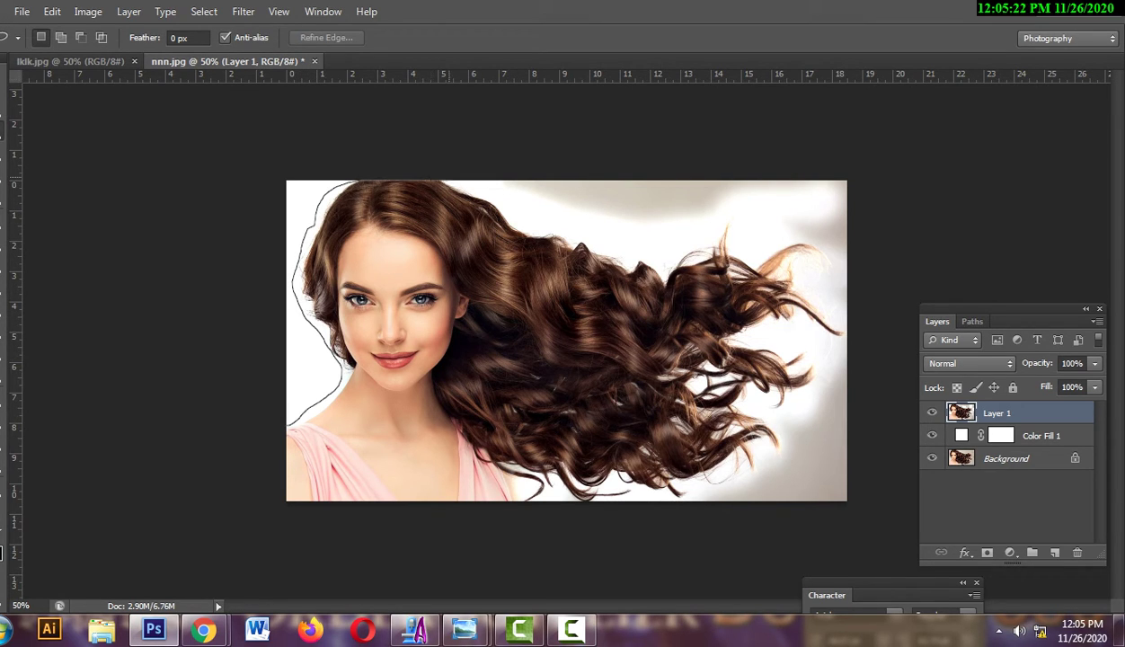
pyautogui.moveTo(449, 178)
pyautogui.mouseDown()
pyautogui.moveTo(536, 231)
pyautogui.moveTo(582, 234)
pyautogui.mouseUp()
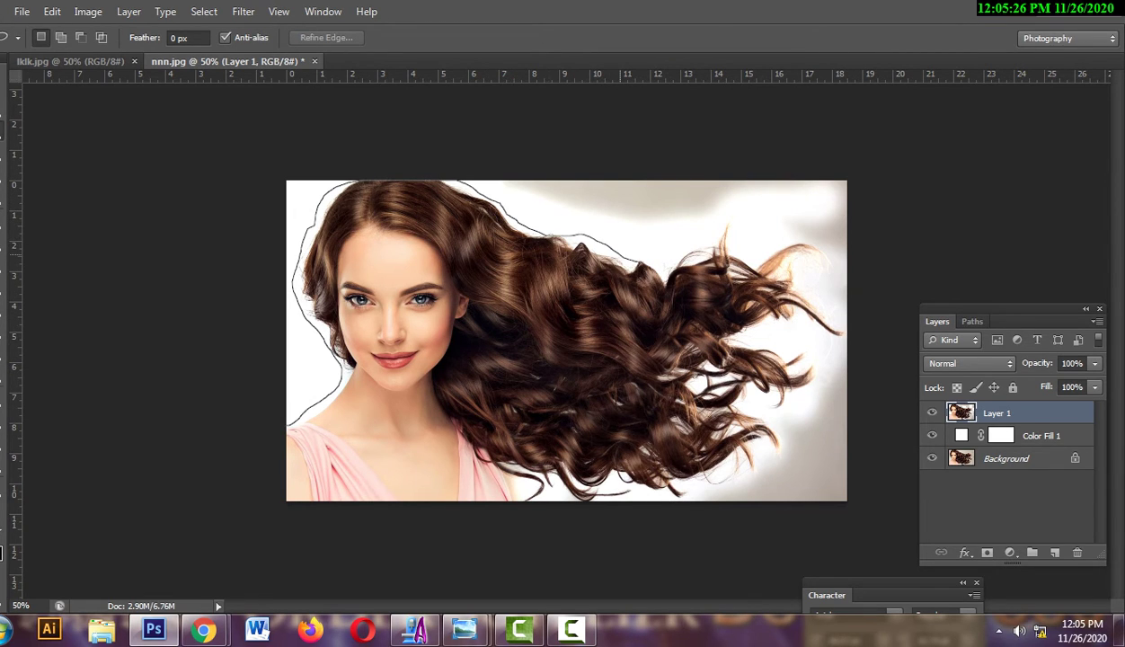
pyautogui.moveTo(638, 262)
pyautogui.mouseDown()
pyautogui.moveTo(720, 224)
pyautogui.moveTo(733, 225)
pyautogui.moveTo(738, 247)
pyautogui.moveTo(828, 245)
pyautogui.moveTo(807, 267)
pyautogui.moveTo(813, 292)
pyautogui.moveTo(838, 310)
pyautogui.moveTo(742, 336)
pyautogui.moveTo(782, 342)
pyautogui.moveTo(822, 386)
pyautogui.moveTo(755, 404)
pyautogui.moveTo(741, 396)
pyautogui.moveTo(765, 429)
pyautogui.moveTo(754, 446)
pyautogui.moveTo(683, 489)
pyautogui.moveTo(539, 490)
pyautogui.moveTo(792, 491)
pyautogui.moveTo(829, 428)
pyautogui.moveTo(829, 185)
pyautogui.moveTo(854, 193)
pyautogui.mouseUp()
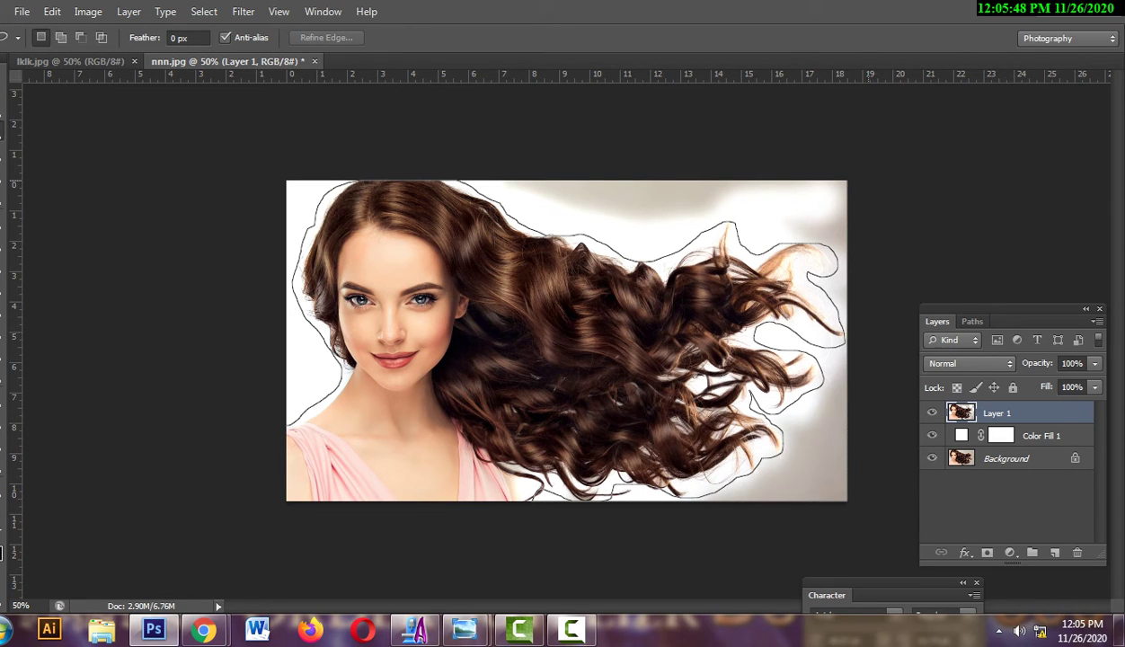
pyautogui.moveTo(422, 177)
pyautogui.mouseDown()
pyautogui.moveTo(280, 179)
pyautogui.moveTo(282, 504)
pyautogui.mouseUp()
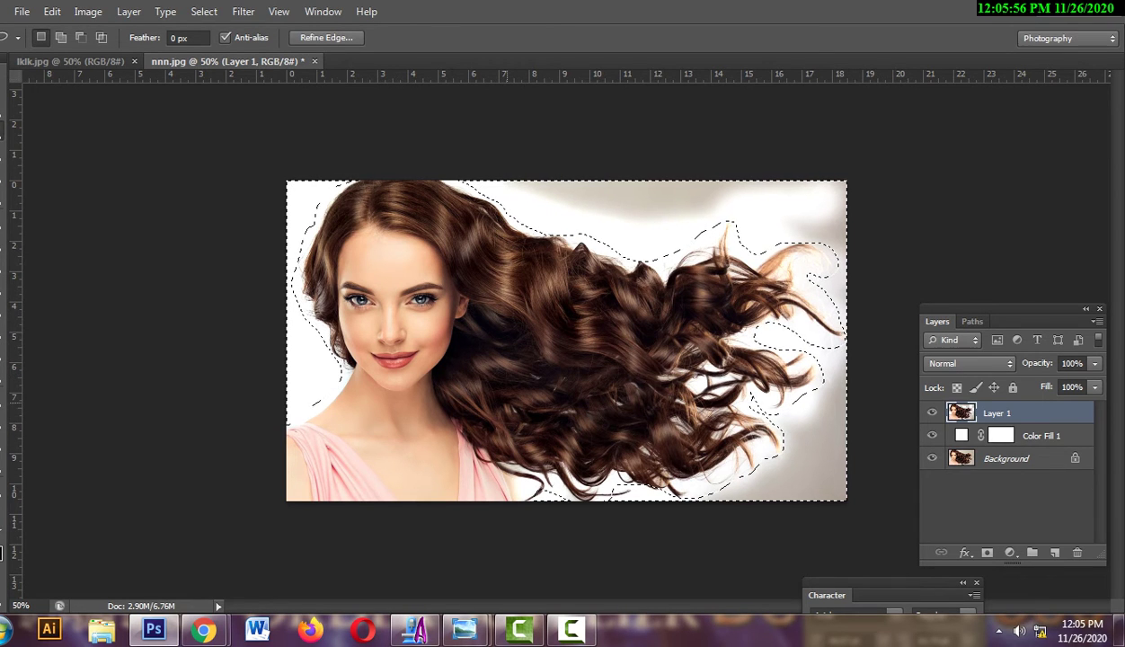
# - Delete the selected background, deselect, remove Color Fill 1, and select Layer 1 with the Move Tool
pyautogui.press('Delete')
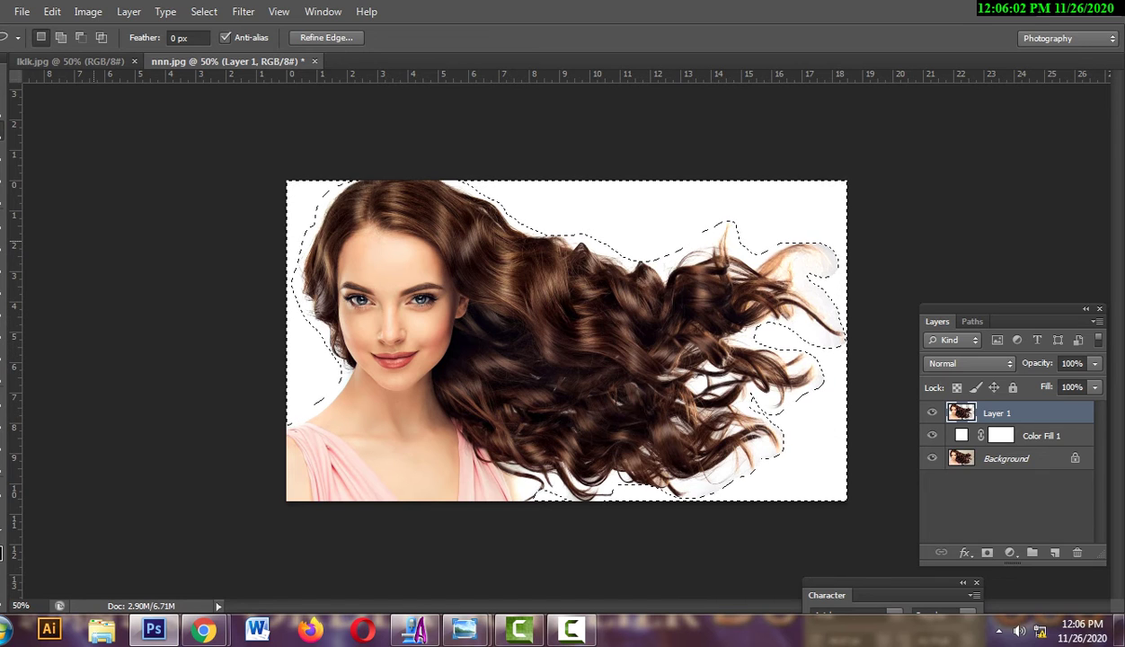
pyautogui.hotkey('ctrl', 'd')
pyautogui.click(1042, 436)
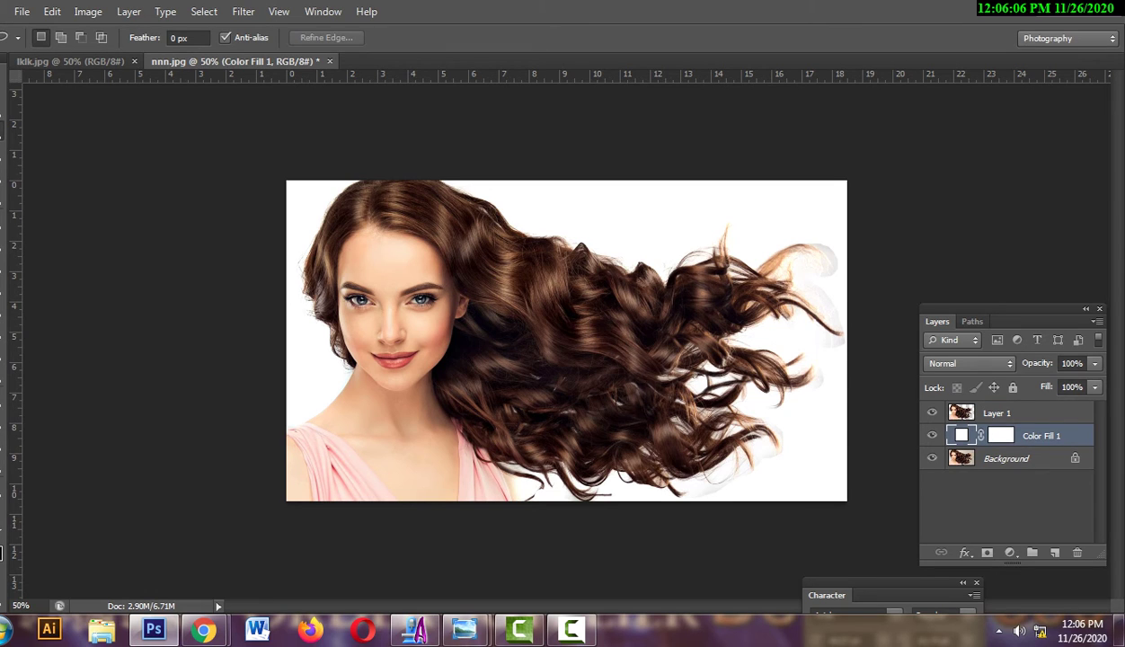
pyautogui.click(1077, 552)
pyautogui.press('Return')
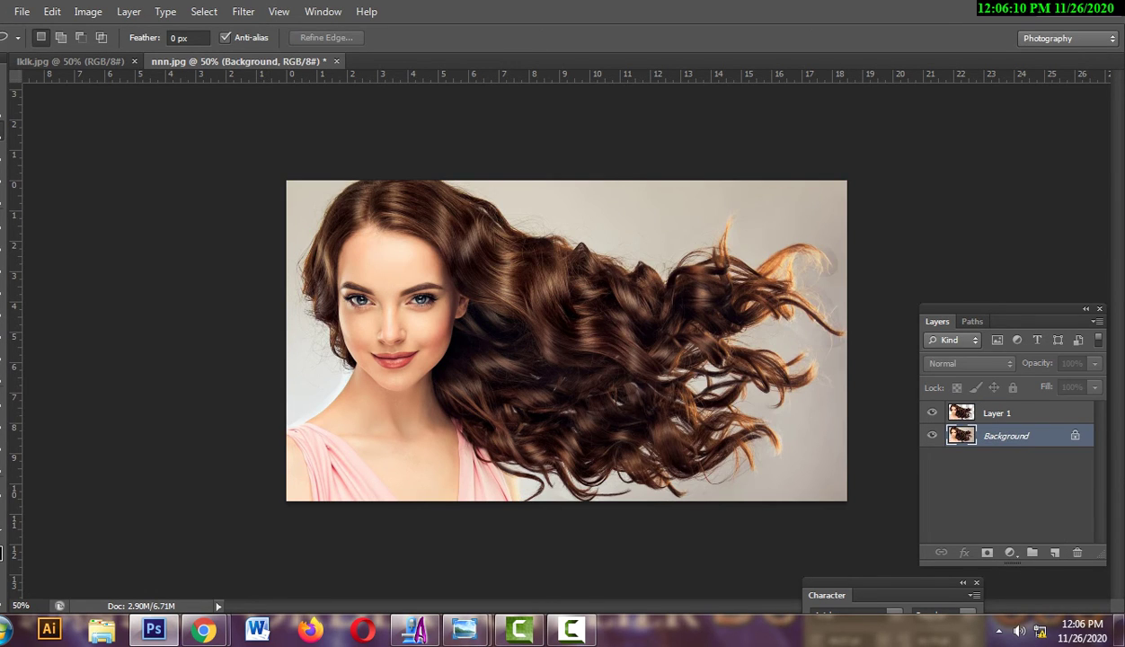
pyautogui.press('v')
pyautogui.click(997, 413)
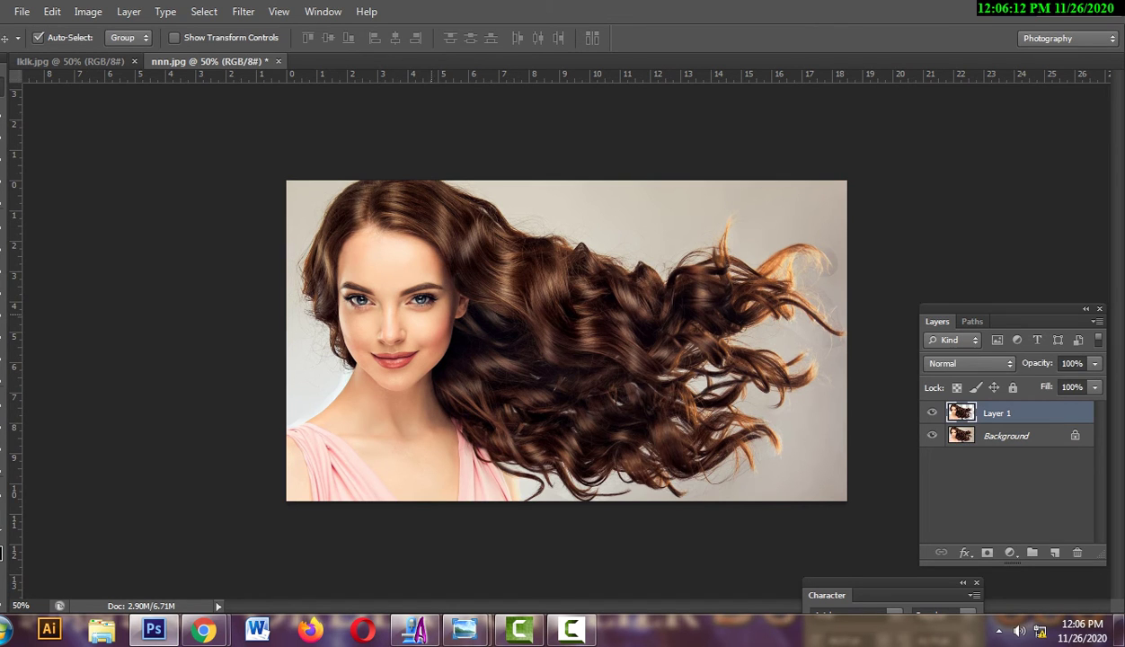
# - Drag the cut-out woman into lklk.jpg and position her in the lower-left corner
pyautogui.moveTo(422, 267)
pyautogui.mouseDown()
pyautogui.moveTo(433, 268)
pyautogui.moveTo(200, 61)
pyautogui.mouseUp()
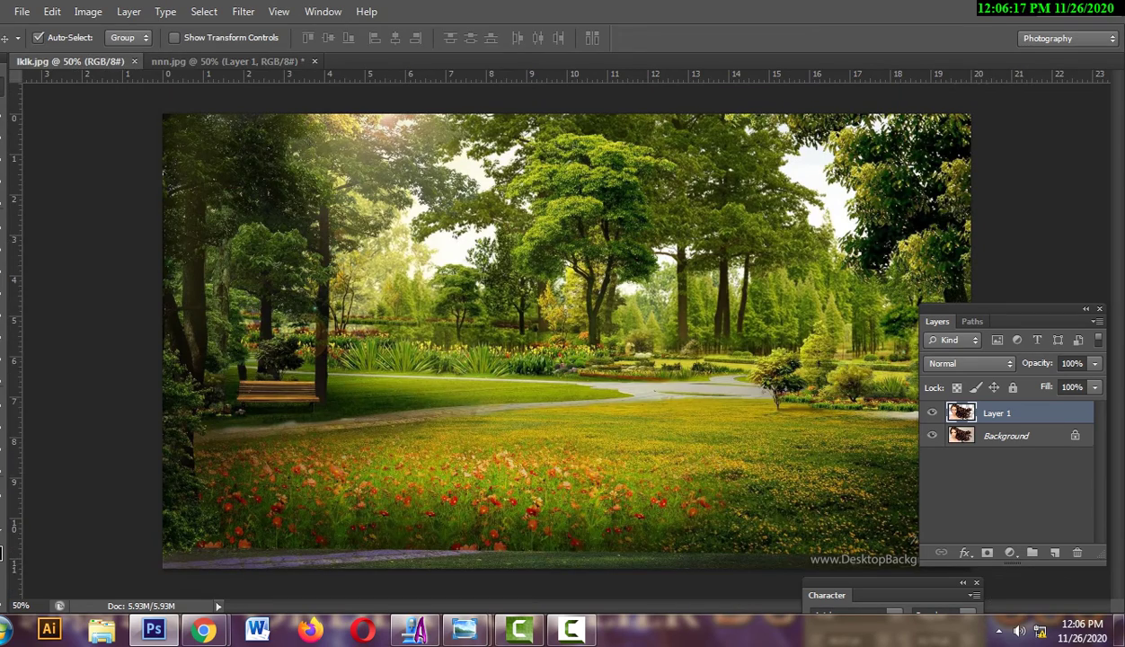
pyautogui.moveTo(200, 62)
pyautogui.mouseDown()
pyautogui.moveTo(499, 310)
pyautogui.moveTo(310, 391)
pyautogui.mouseUp()
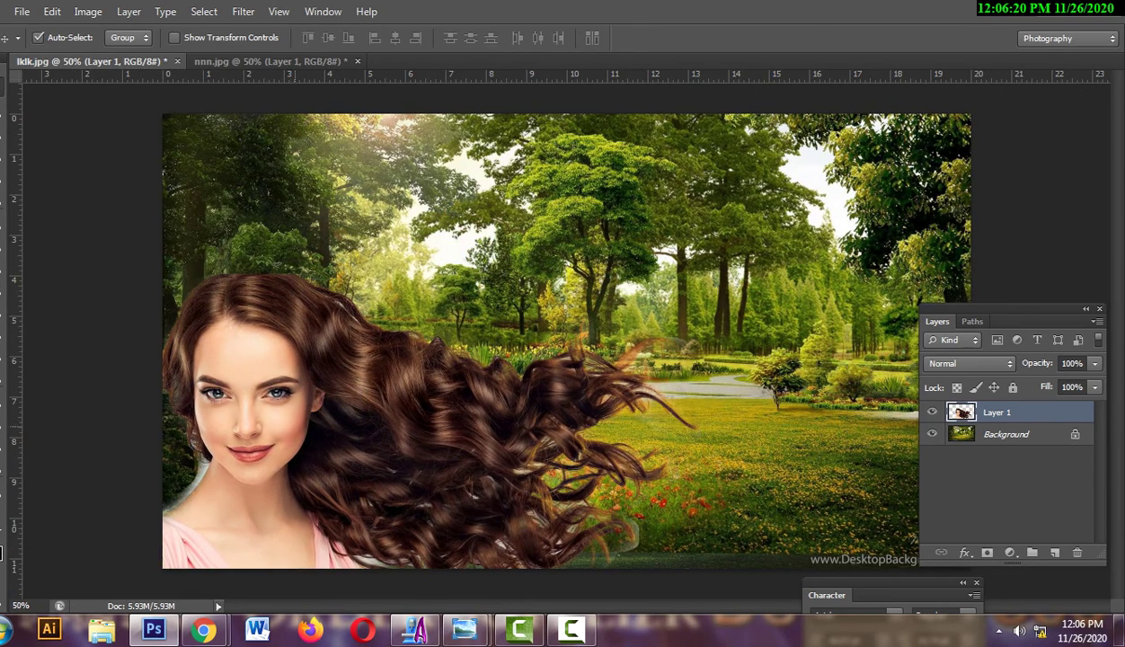
pyautogui.moveTo(310, 392)
pyautogui.mouseDown()
pyautogui.moveTo(306, 356)
pyautogui.moveTo(306, 379)
pyautogui.mouseUp()
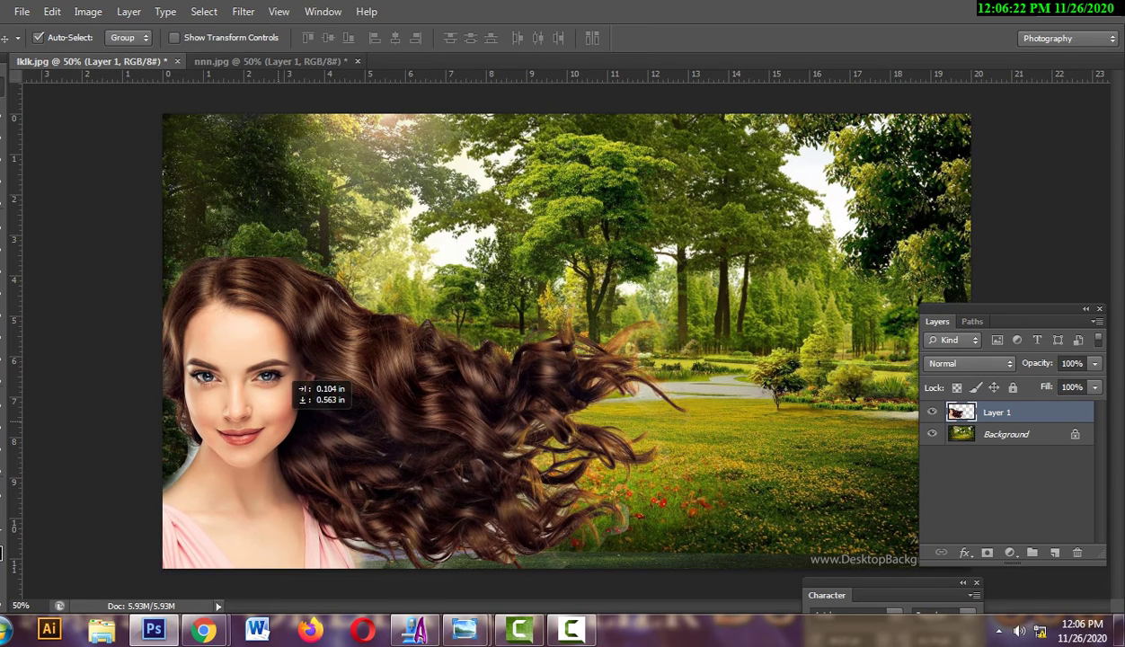
pyautogui.moveTo(259, 307); pyautogui.dragTo(265, 301)
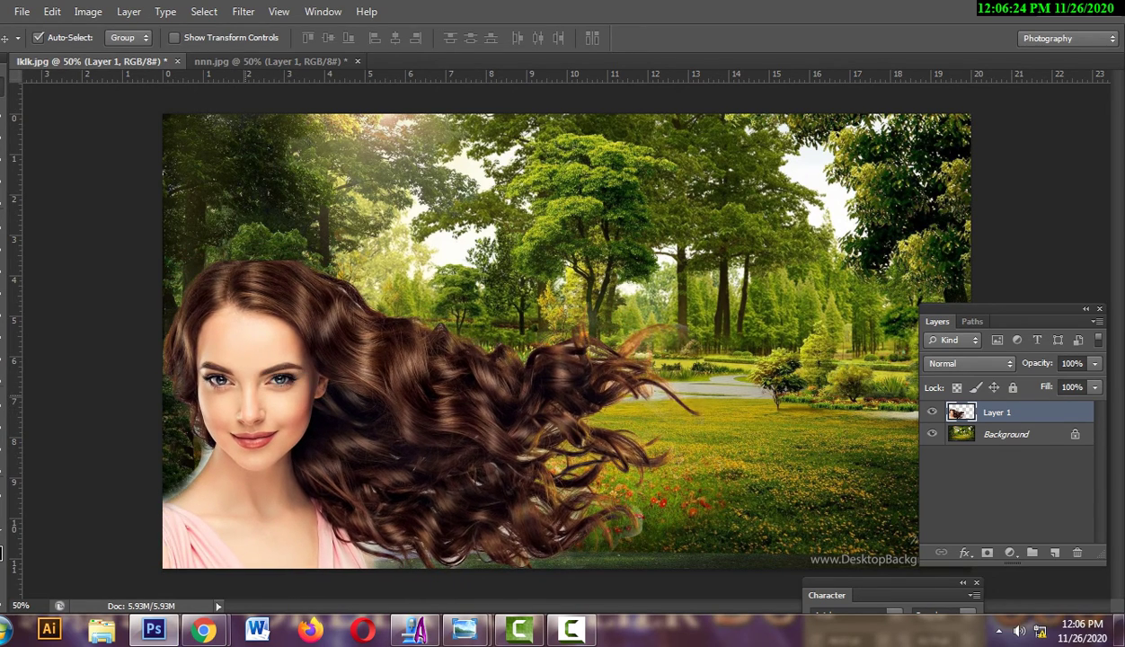
pyautogui.moveTo(265, 355)
pyautogui.mouseDown()
pyautogui.moveTo(268, 334)
pyautogui.moveTo(263, 358)
pyautogui.mouseUp()
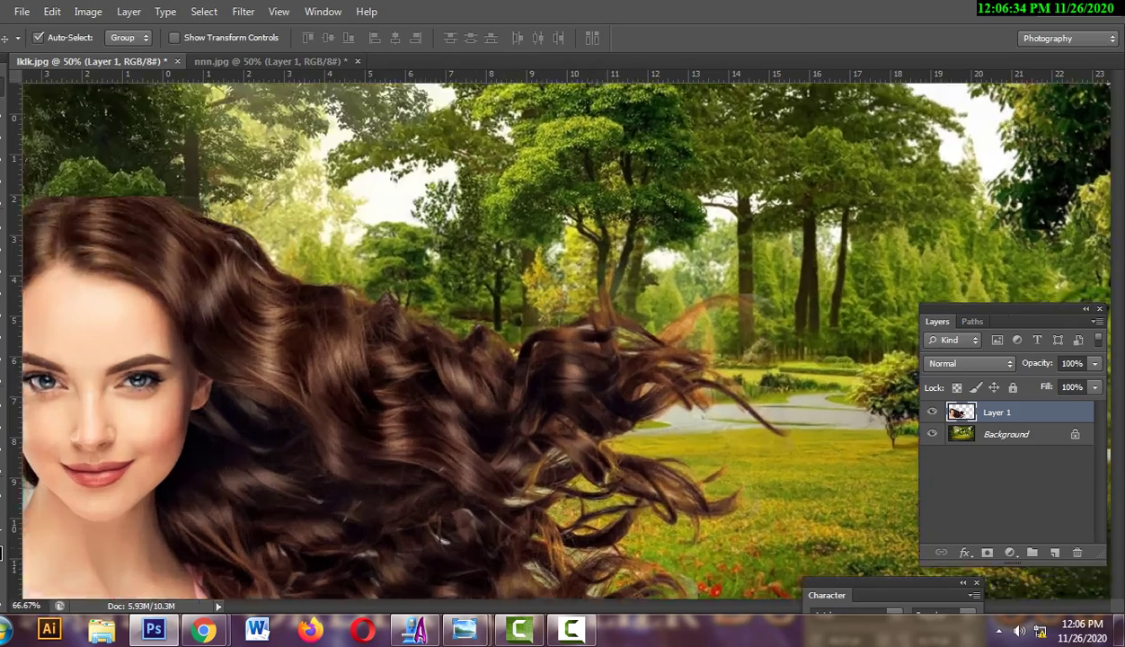
# - Zoom the composite out, then back in to 200% on the hair
pyautogui.hotkey('ctrl', '-')
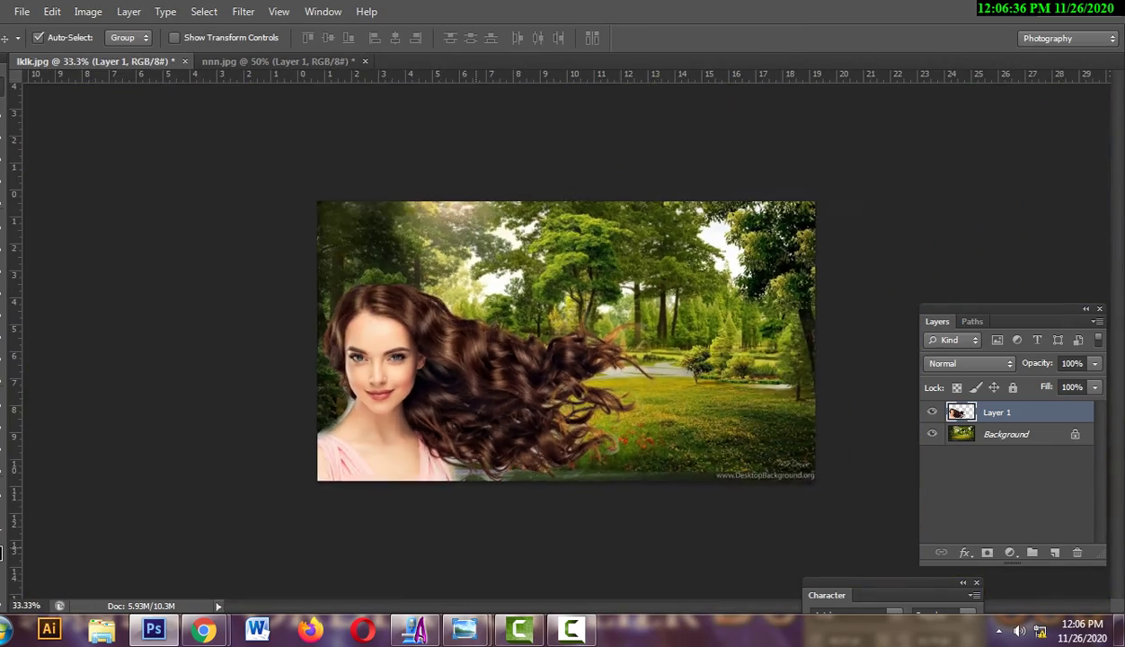
pyautogui.hotkey('ctrl', '-')
pyautogui.hotkey('ctrl', '+')
pyautogui.hotkey('ctrl', '+')
pyautogui.hotkey('ctrl', '+')
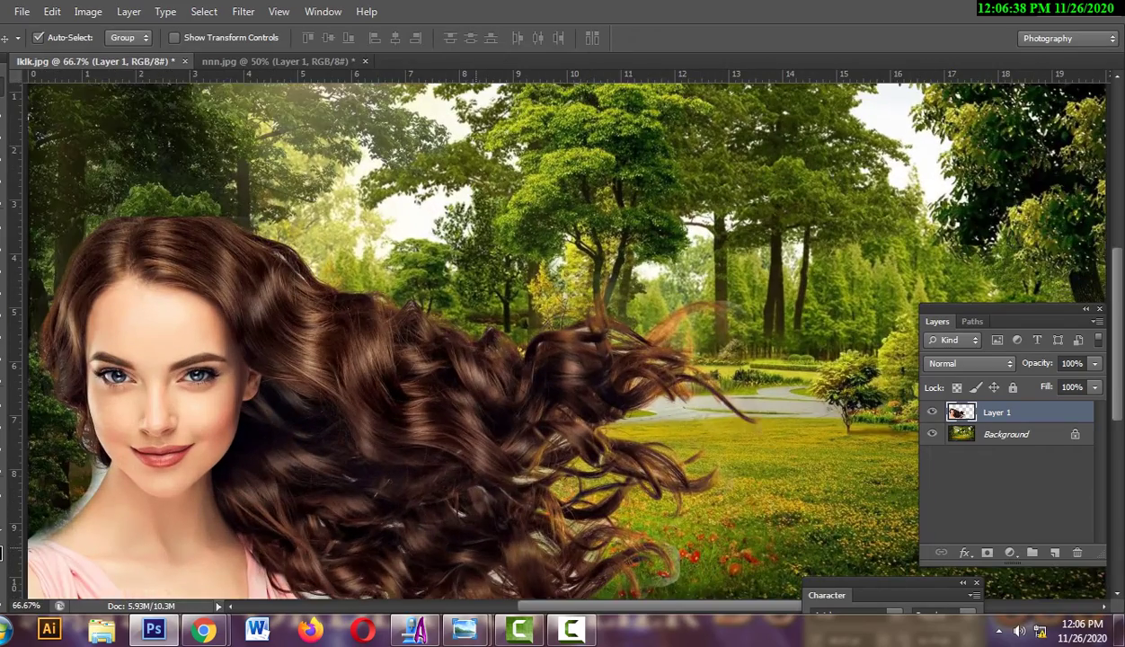
pyautogui.hotkey('ctrl', '+')
pyautogui.hotkey('ctrl', '+')
# - Pan around the hair edges over the lawn, path, trees and flower field
pyautogui.moveTo(719, 449)
pyautogui.mouseDown()
pyautogui.moveTo(377, 274)
pyautogui.moveTo(342, 157)
pyautogui.mouseUp()
pyautogui.moveTo(359, 225); pyautogui.dragTo(402, 513)
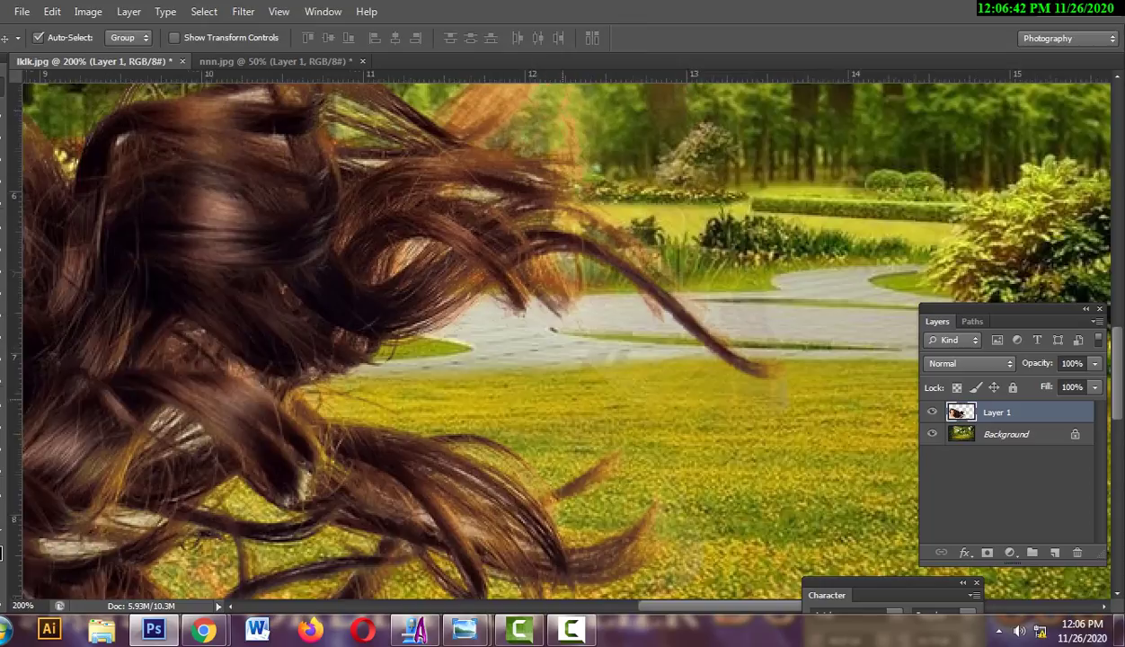
pyautogui.moveTo(539, 503)
pyautogui.mouseDown()
pyautogui.moveTo(553, 189)
pyautogui.moveTo(516, 100)
pyautogui.moveTo(530, 180)
pyautogui.mouseUp()
pyautogui.moveTo(360, 179)
pyautogui.mouseDown()
pyautogui.moveTo(423, 386)
pyautogui.moveTo(459, 575)
pyautogui.mouseUp()
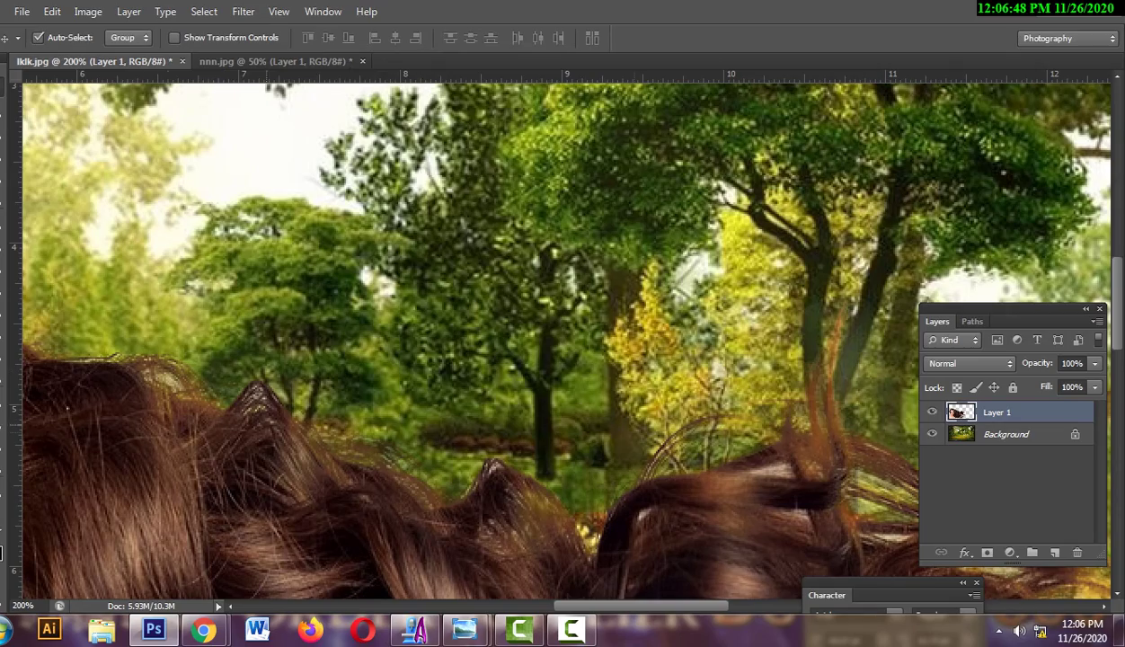
pyautogui.moveTo(809, 404)
pyautogui.mouseDown()
pyautogui.moveTo(315, 391)
pyautogui.moveTo(203, 263)
pyautogui.mouseUp()
pyautogui.moveTo(629, 558); pyautogui.dragTo(550, 206)
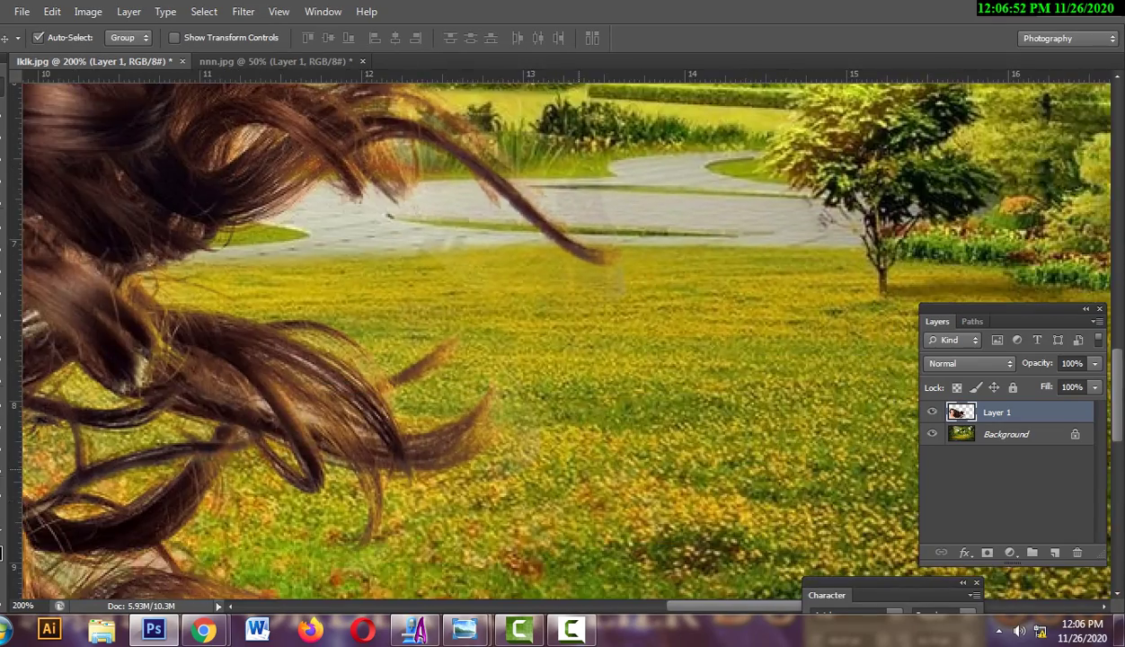
pyautogui.moveTo(540, 449); pyautogui.dragTo(607, 228)
pyautogui.moveTo(539, 180)
pyautogui.mouseDown()
pyautogui.moveTo(566, 431)
pyautogui.moveTo(584, 359)
pyautogui.moveTo(607, 431)
pyautogui.mouseUp()
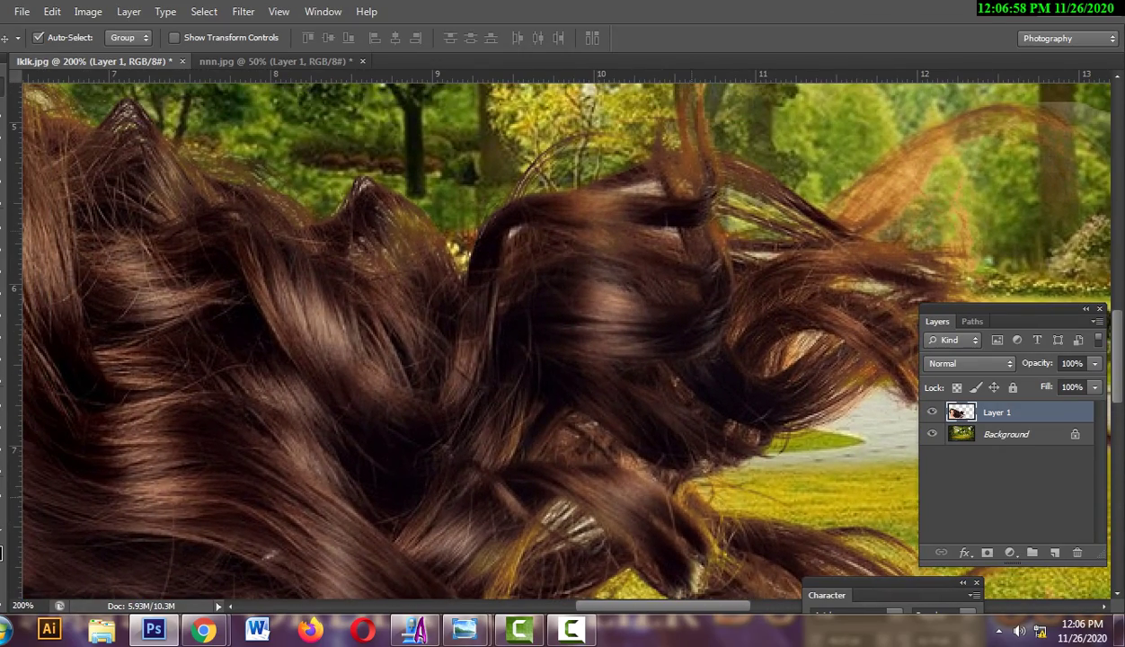